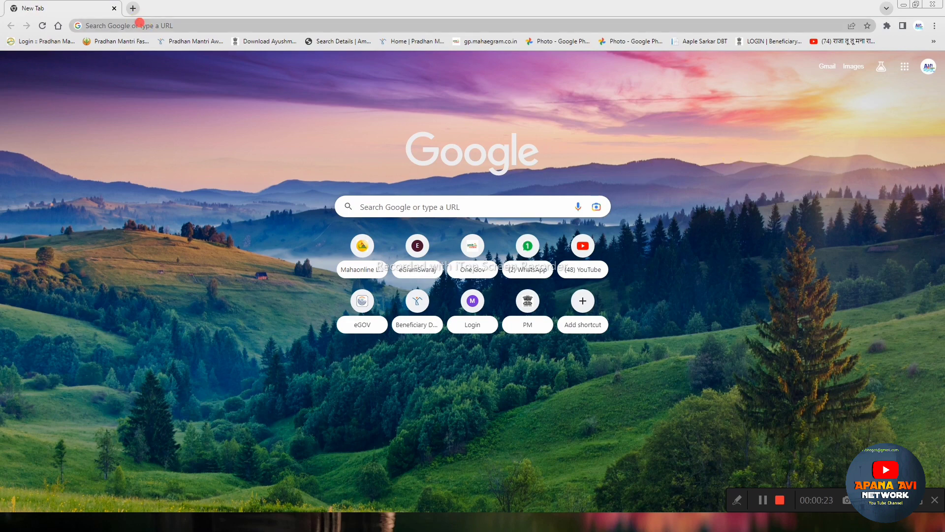
Step: Enter 'meet' in Chrome's address bar to bring up the meetingonline.gov.in suggestions
{"action": "left_click", "coordinate": [139, 23]}
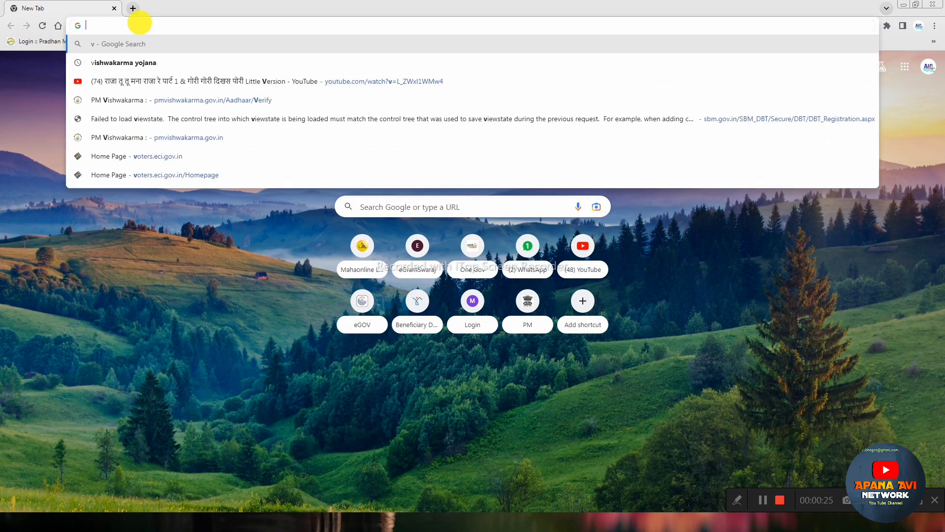
{"action": "type", "text": "meet"}
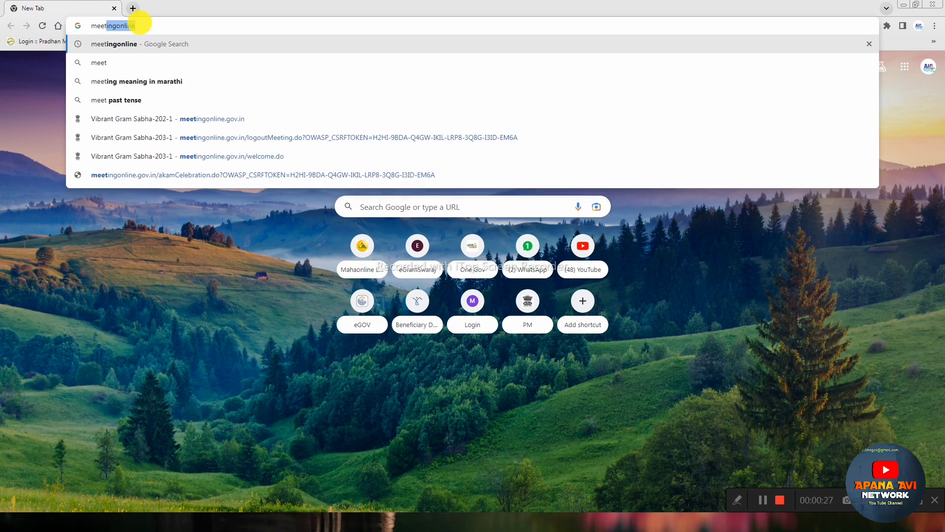
Step: Open the Vibrant Gram Sabha site from the suggestions, then YouTube in a new tab
{"action": "left_click", "coordinate": [189, 118]}
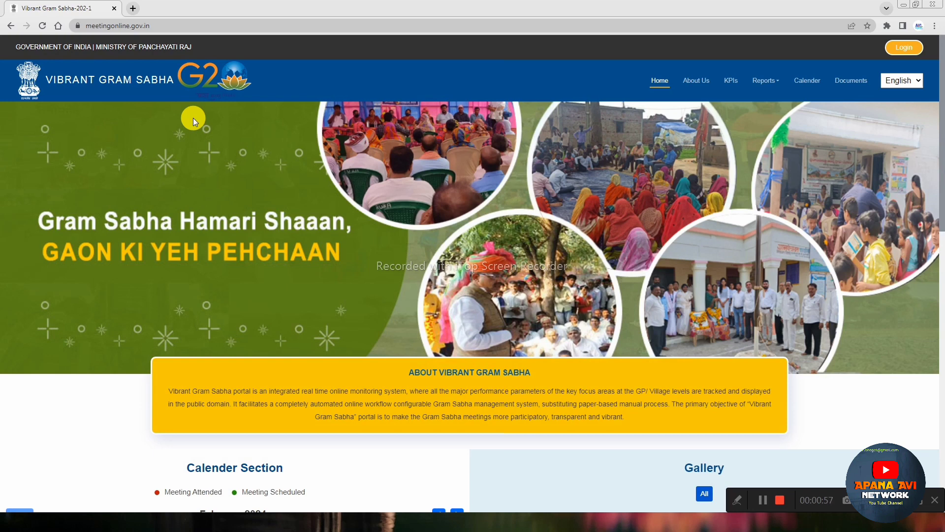
{"action": "left_click", "coordinate": [136, 11]}
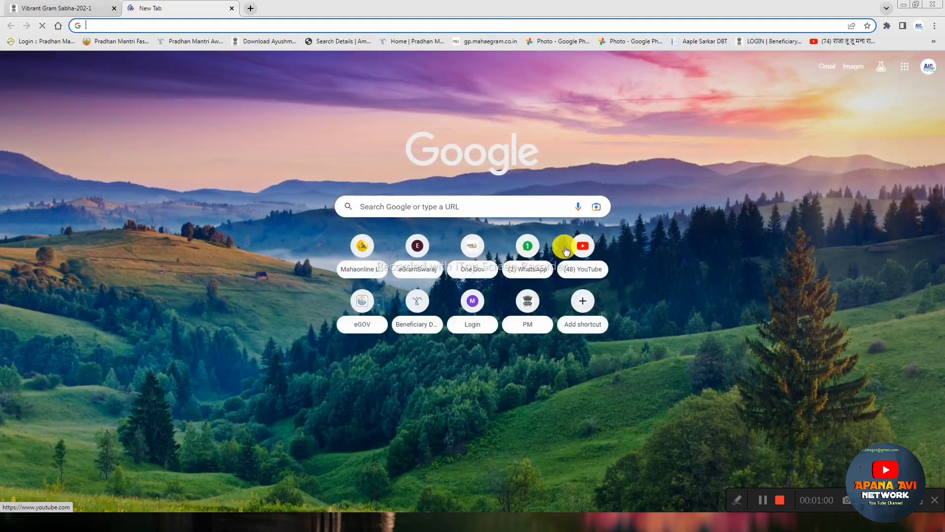
{"action": "left_click", "coordinate": [599, 257]}
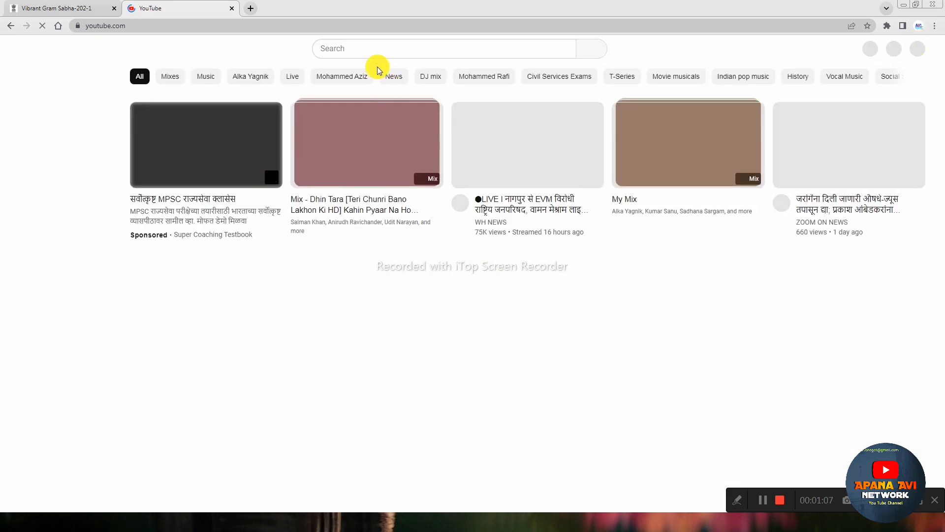
Step: Search YouTube for 'apana avi network'
{"action": "left_click", "coordinate": [363, 47]}
{"action": "type", "text": "apan avi"}
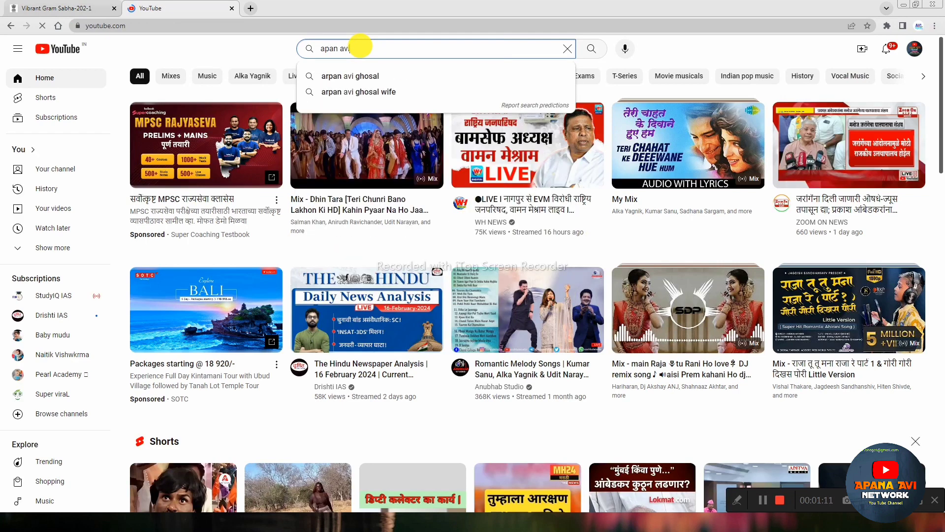
{"action": "type", "text": "a"}
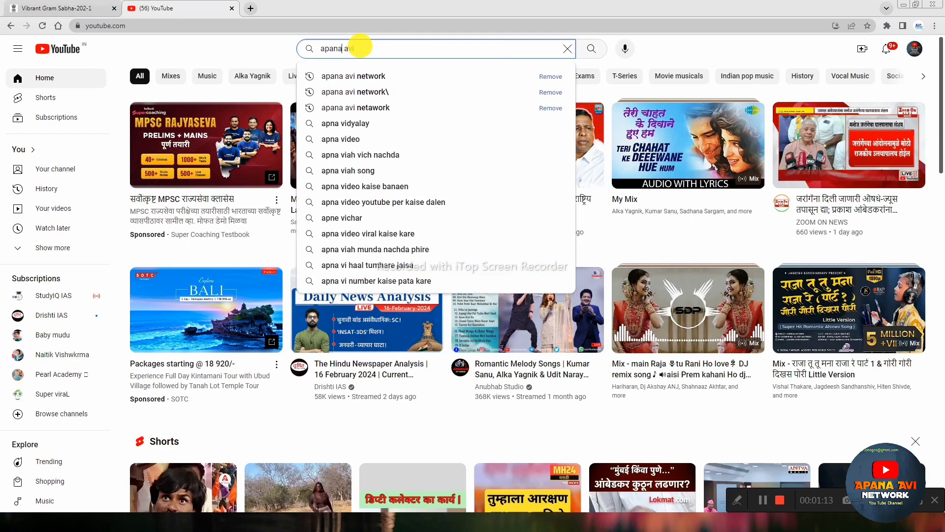
{"action": "key", "text": "Down"}
{"action": "key", "text": "Return"}
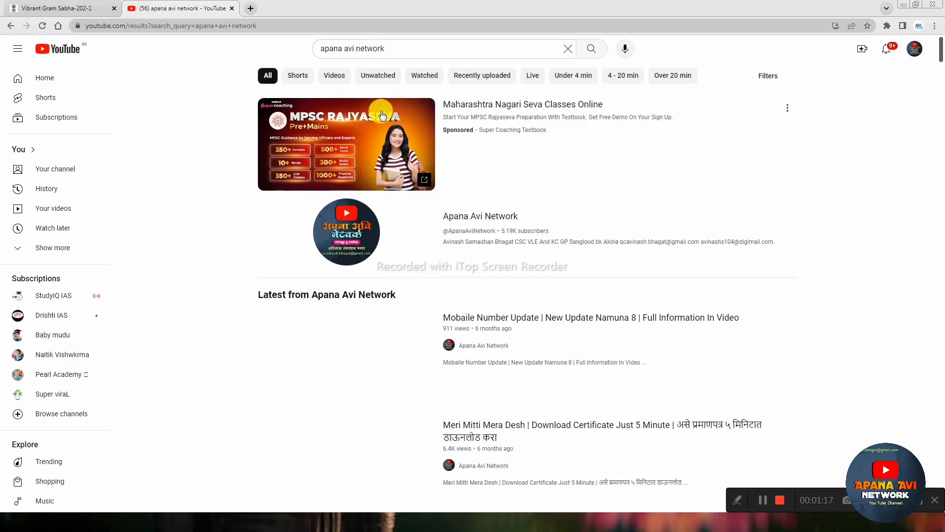
Step: Open the Apana Avi Network channel and its GPDP 23-24 Vibrant Gram Sabha Resolution Uplode video
{"action": "scroll", "coordinate": [563, 180], "scroll_direction": "down", "scroll_amount": 2}
{"action": "left_click", "coordinate": [578, 137]}
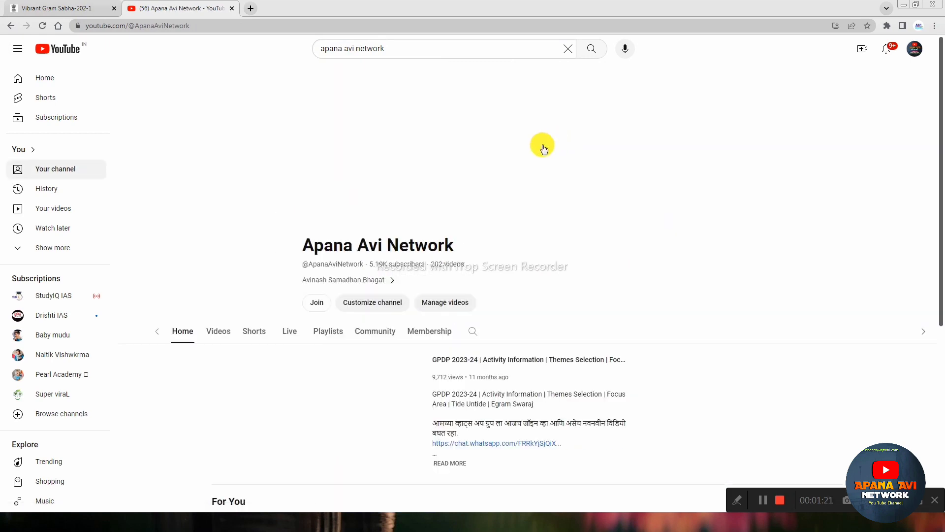
{"action": "scroll", "coordinate": [534, 158], "scroll_direction": "down", "scroll_amount": 3}
{"action": "scroll", "coordinate": [536, 197], "scroll_direction": "up", "scroll_amount": 4}
{"action": "scroll", "coordinate": [769, 190], "scroll_direction": "down", "scroll_amount": 3}
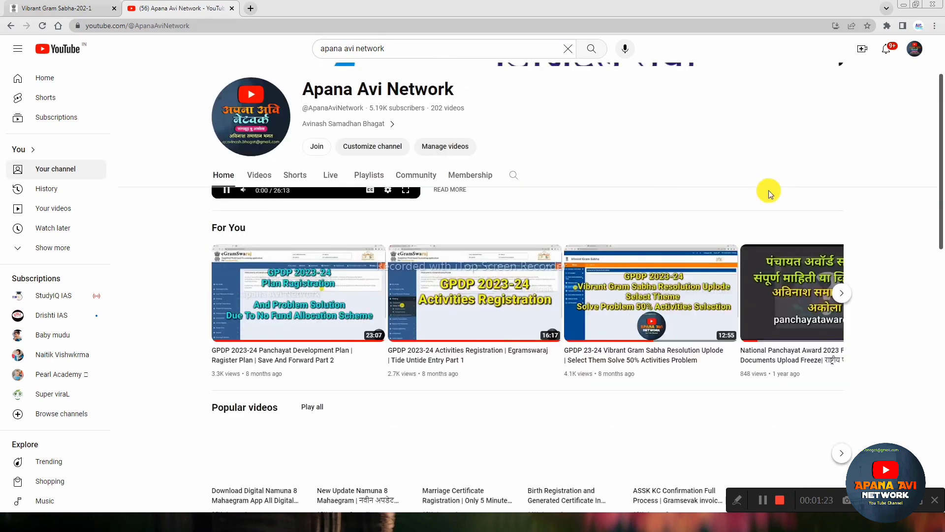
{"action": "left_click", "coordinate": [651, 301]}
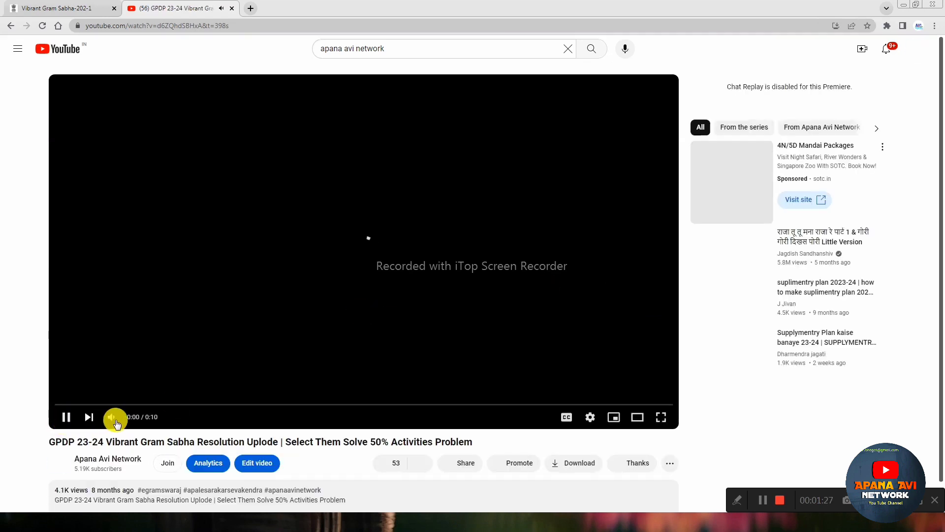
Step: Mute the video, skip the ad, and pause at about 5:25 on the AKAM Celebration form
{"action": "left_click", "coordinate": [111, 418]}
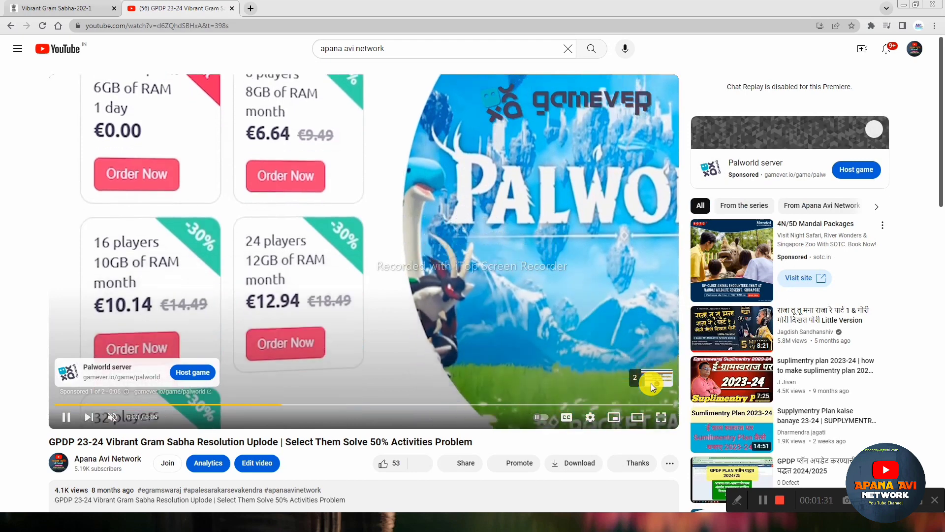
{"action": "left_click", "coordinate": [650, 382]}
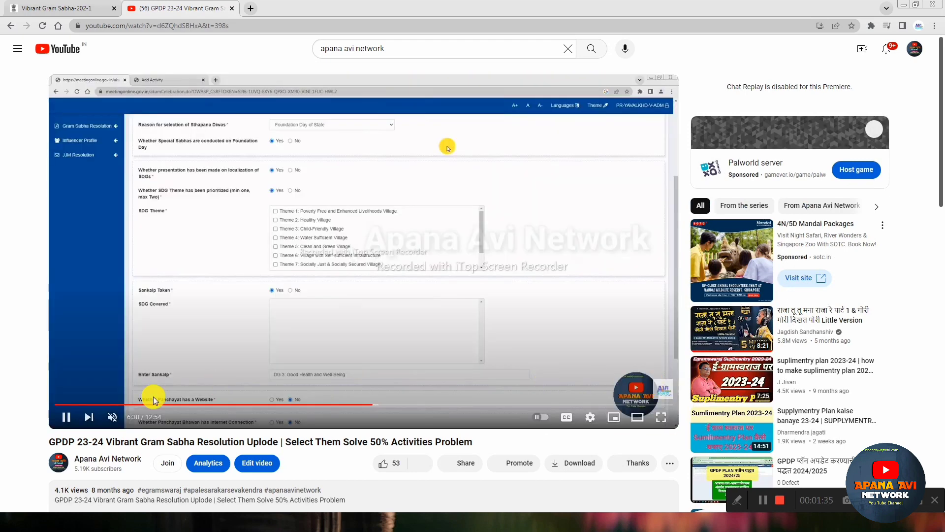
{"action": "left_click", "coordinate": [79, 404]}
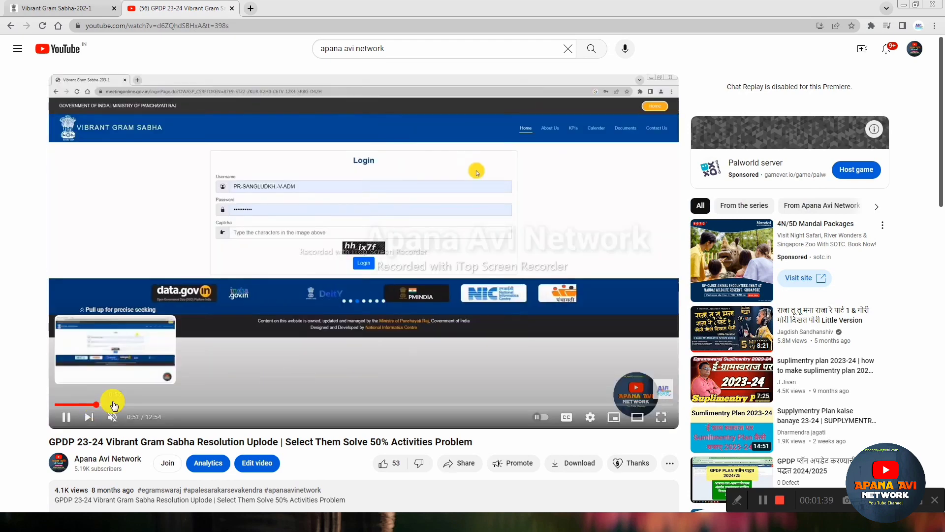
{"action": "left_click", "coordinate": [96, 405]}
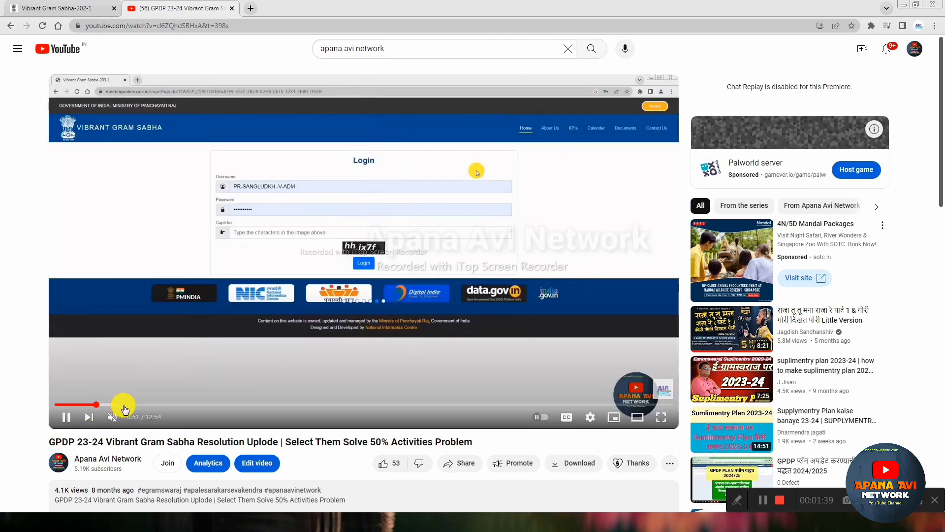
{"action": "left_click", "coordinate": [163, 404]}
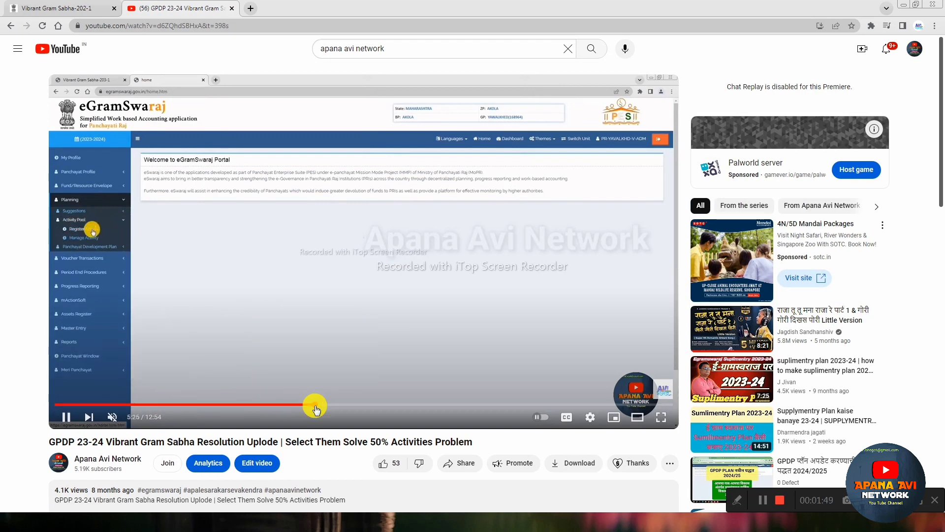
{"action": "left_click", "coordinate": [315, 405]}
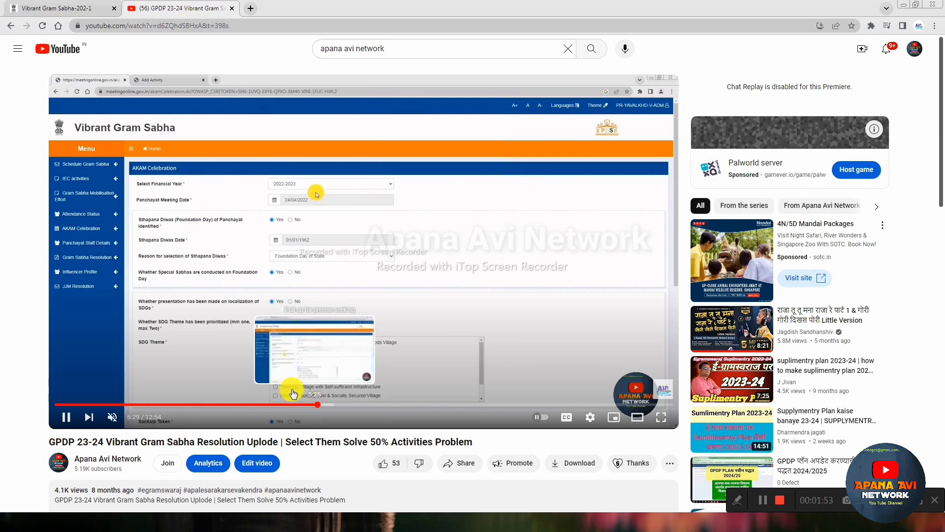
{"action": "left_click", "coordinate": [212, 294]}
Step: Glance at the Vibrant Gram Sabha portal tab, then return to the paused video
{"action": "left_click", "coordinate": [55, 4]}
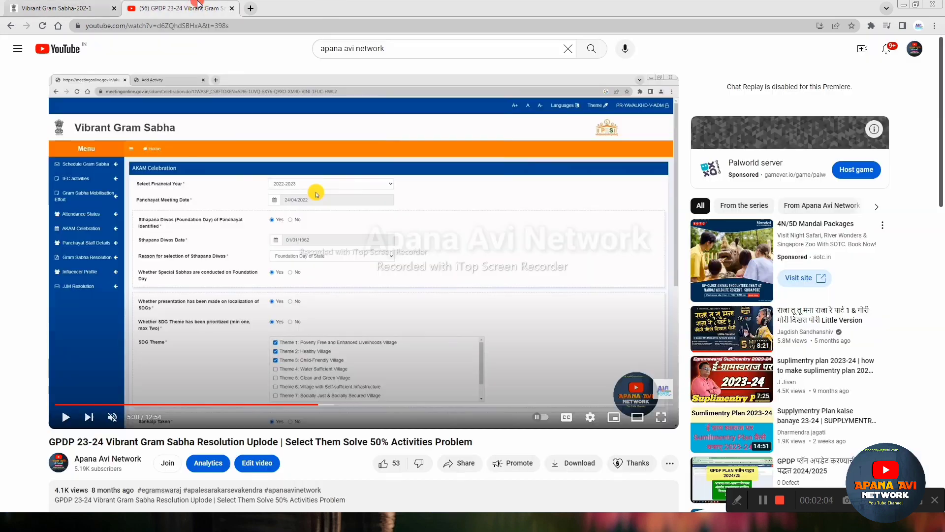
{"action": "left_click", "coordinate": [197, 8]}
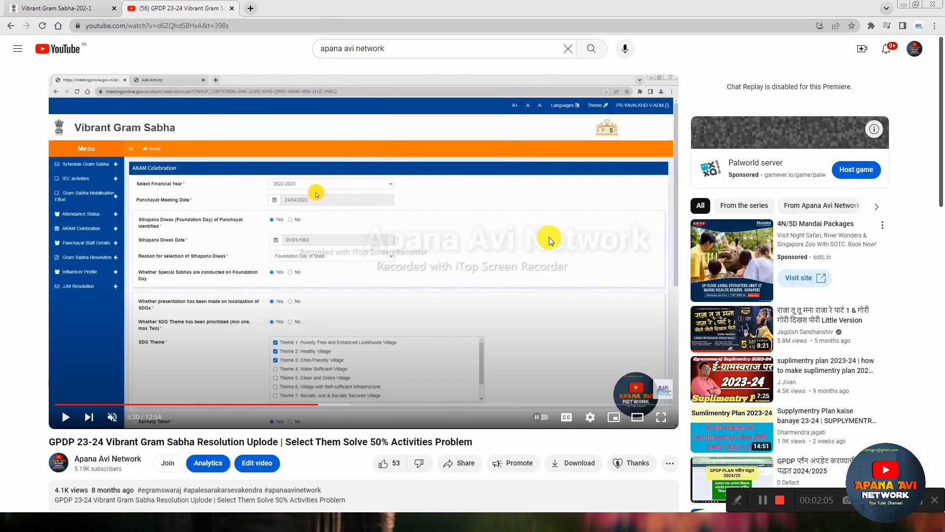
{"action": "scroll", "coordinate": [689, 188], "scroll_direction": "down", "scroll_amount": 3}
{"action": "scroll", "coordinate": [640, 215], "scroll_direction": "up", "scroll_amount": 3}
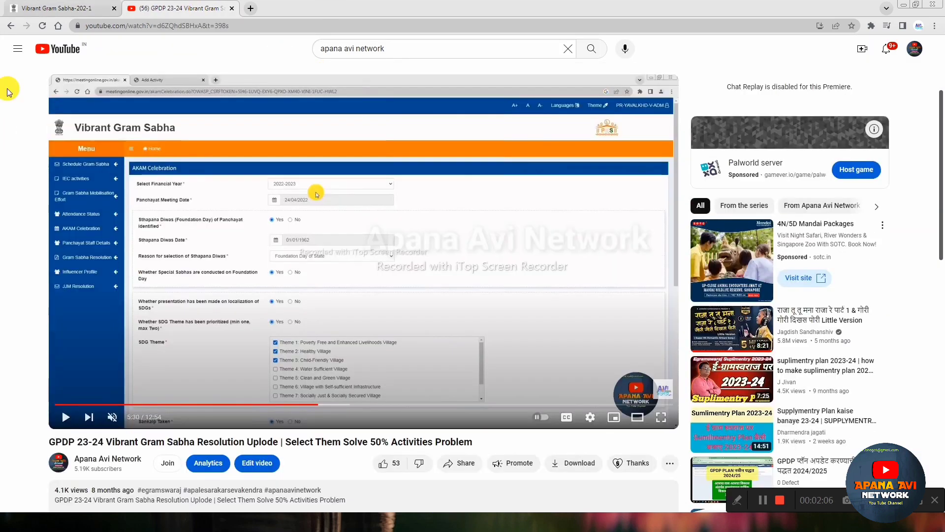
Step: Go back to the Apana Avi Network channel page, browse it, then switch to the portal tab
{"action": "left_click", "coordinate": [12, 27]}
{"action": "scroll", "coordinate": [414, 241], "scroll_direction": "down", "scroll_amount": 4}
{"action": "scroll", "coordinate": [416, 241], "scroll_direction": "up", "scroll_amount": 4}
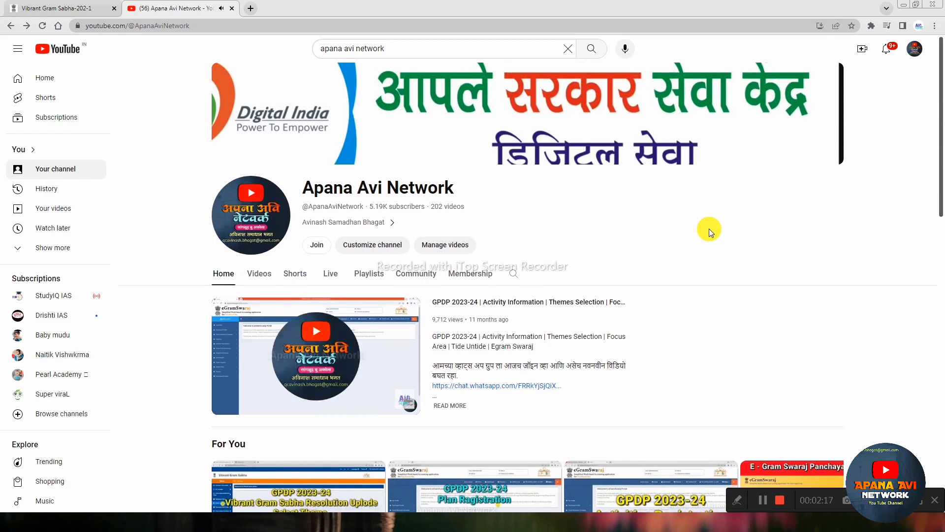
{"action": "scroll", "coordinate": [710, 228], "scroll_direction": "down", "scroll_amount": 5}
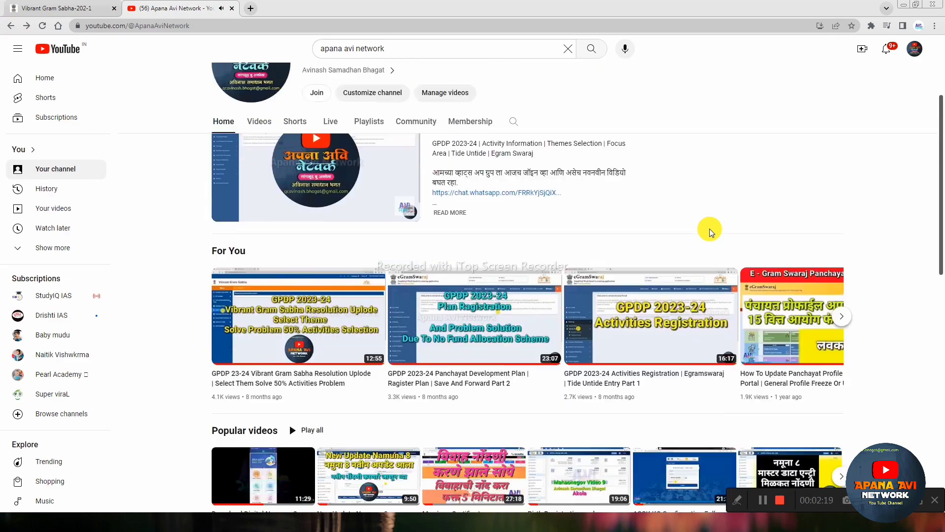
{"action": "scroll", "coordinate": [710, 228], "scroll_direction": "down", "scroll_amount": 1}
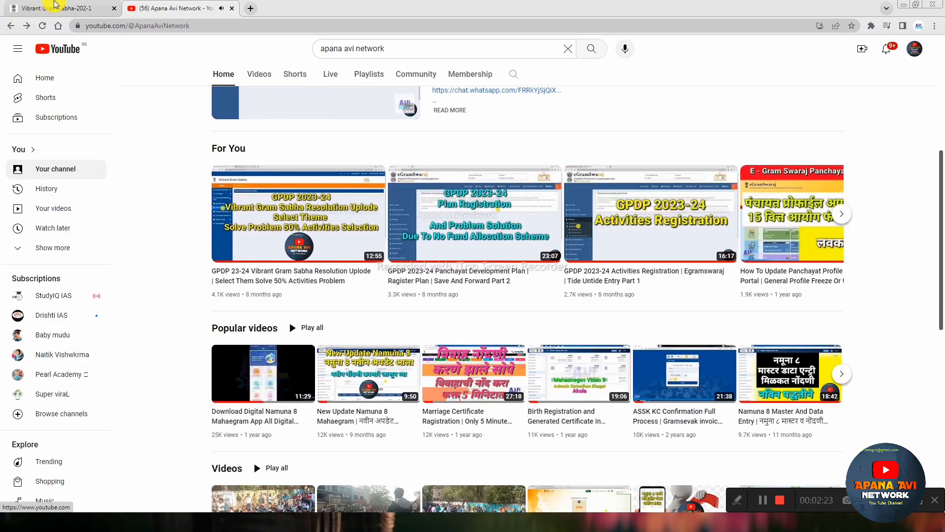
{"action": "left_click", "coordinate": [56, 6]}
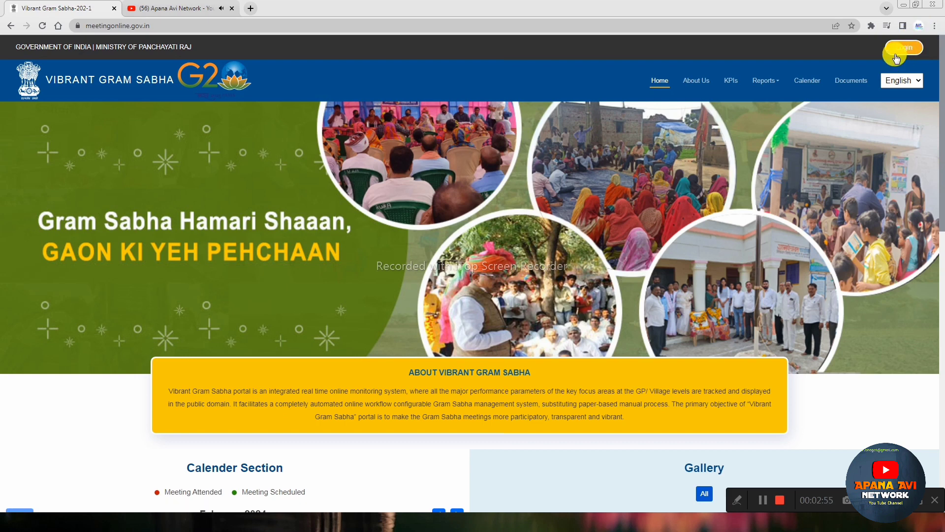
Step: Log in to the panchayat account with the saved username and password plus the captcha code
{"action": "left_click", "coordinate": [903, 48]}
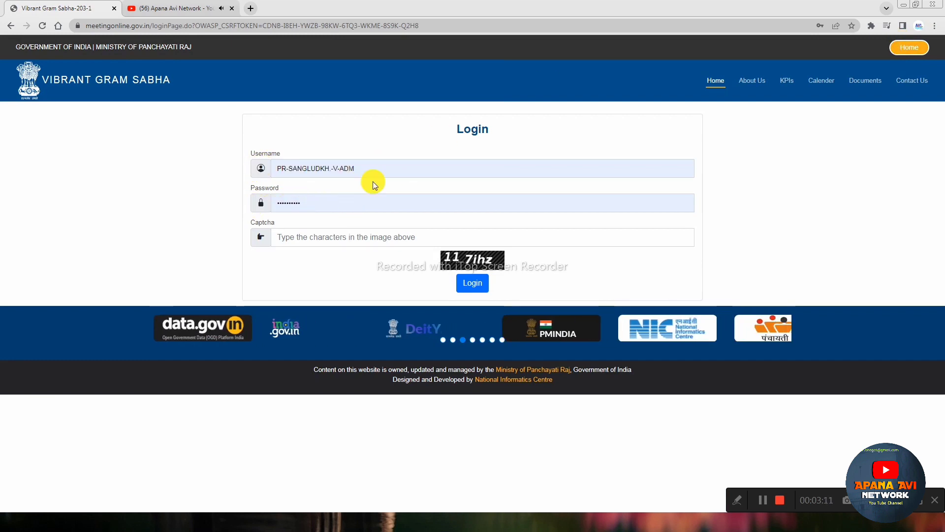
{"action": "left_click_drag", "start_coordinate": [374, 168], "coordinate": [213, 169]}
{"action": "left_click", "coordinate": [202, 198]}
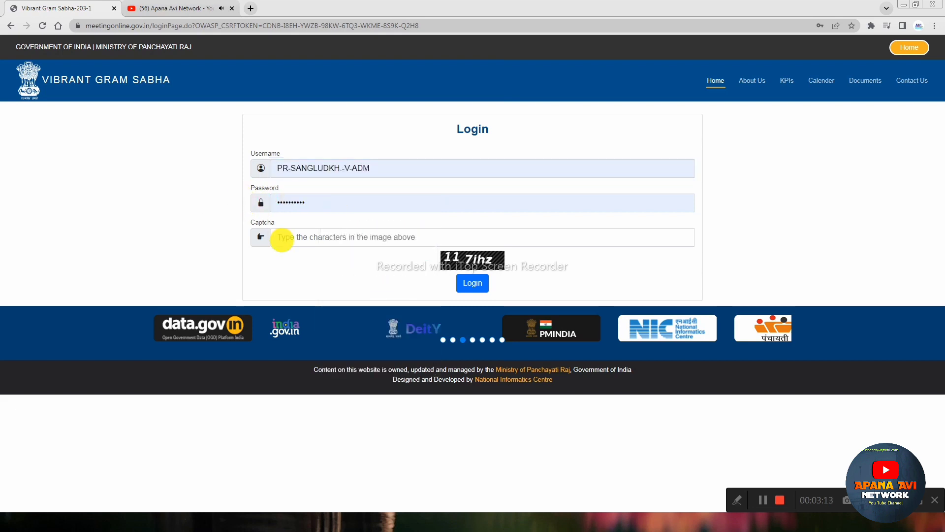
{"action": "left_click", "coordinate": [317, 236]}
{"action": "type", "text": "117ihz"}
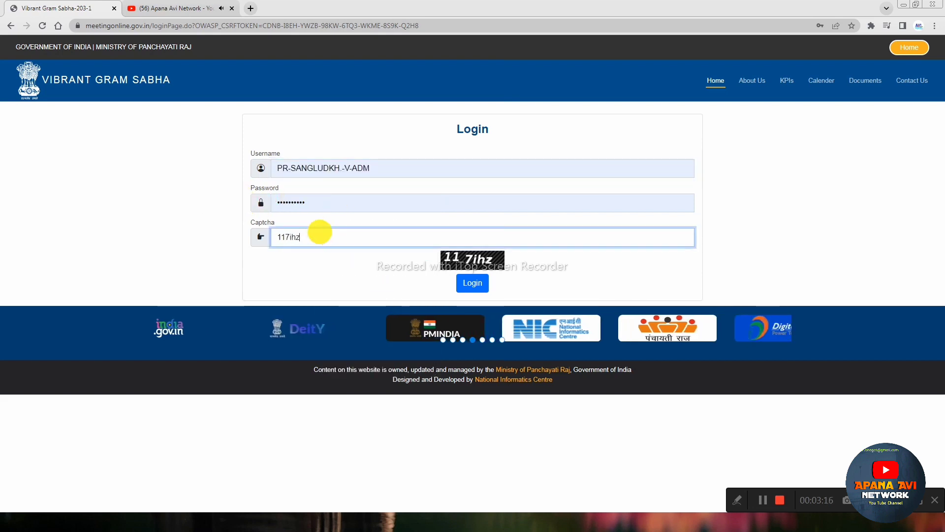
{"action": "left_click", "coordinate": [473, 282]}
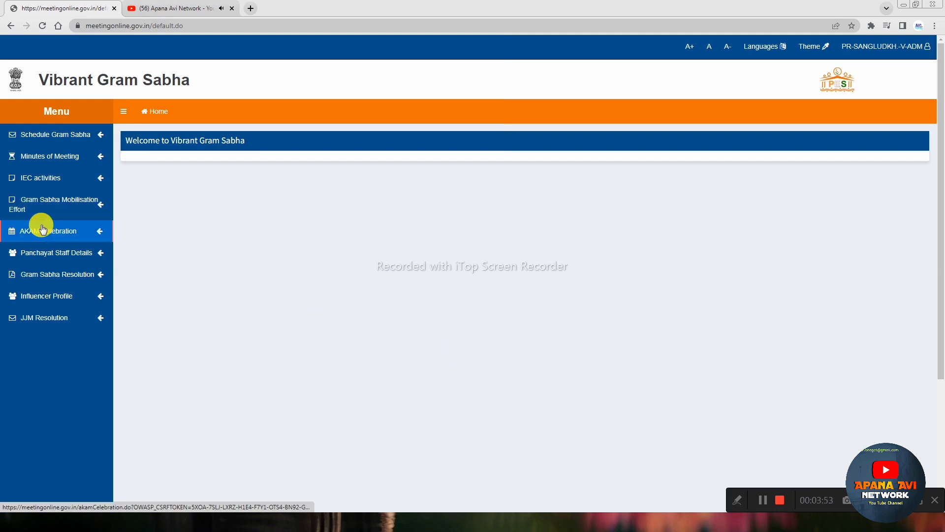
Step: Open AKAM Celebration, choose financial year 2023-2024 and save to load the questionnaire
{"action": "left_click", "coordinate": [62, 231]}
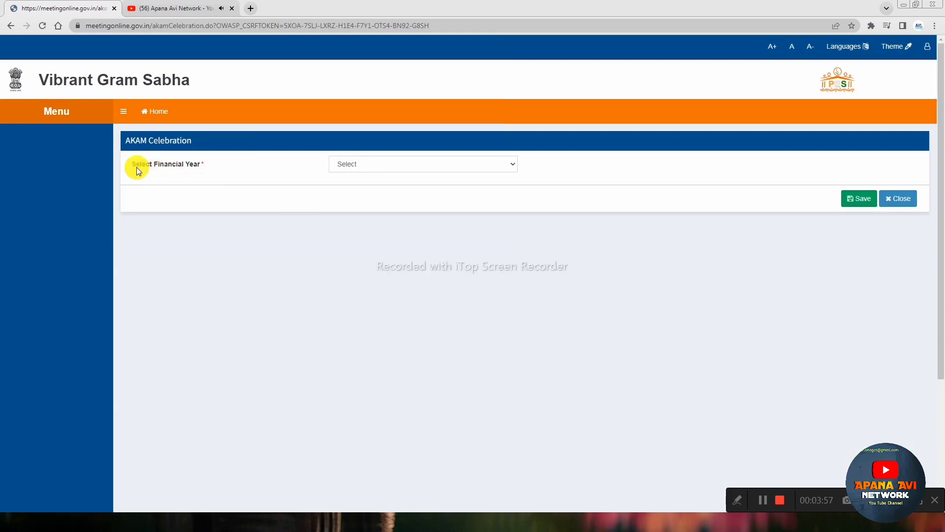
{"action": "left_click_drag", "start_coordinate": [137, 167], "coordinate": [225, 170]}
{"action": "left_click", "coordinate": [226, 170]}
{"action": "left_click", "coordinate": [373, 160]}
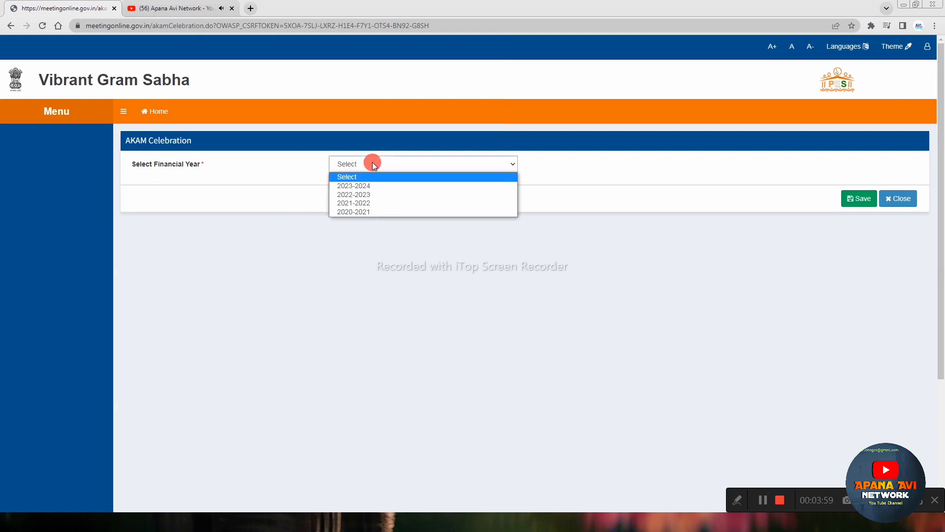
{"action": "left_click", "coordinate": [363, 190]}
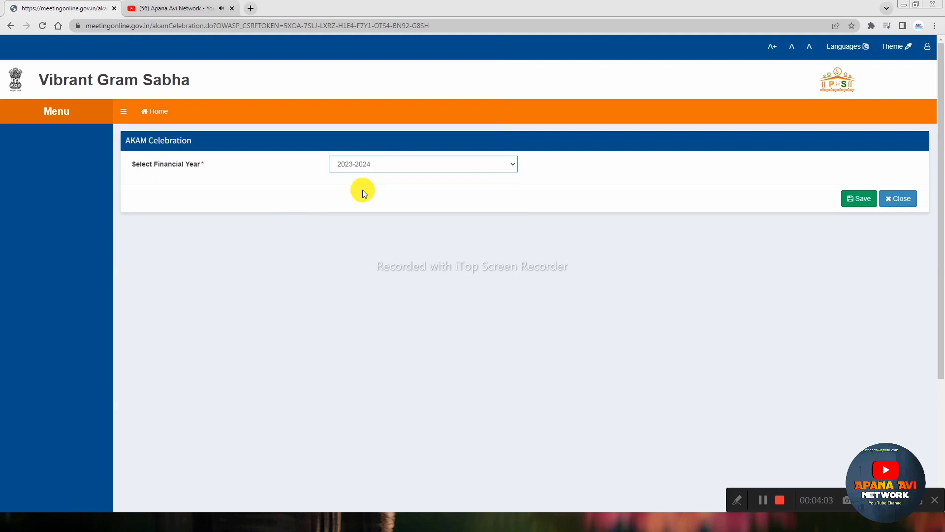
{"action": "left_click", "coordinate": [358, 167]}
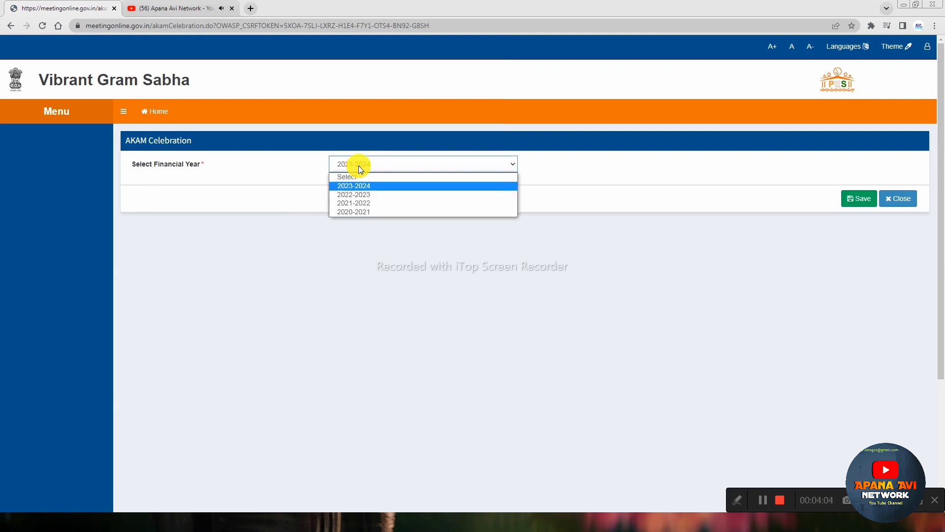
{"action": "left_click", "coordinate": [359, 165]}
{"action": "left_click", "coordinate": [854, 200]}
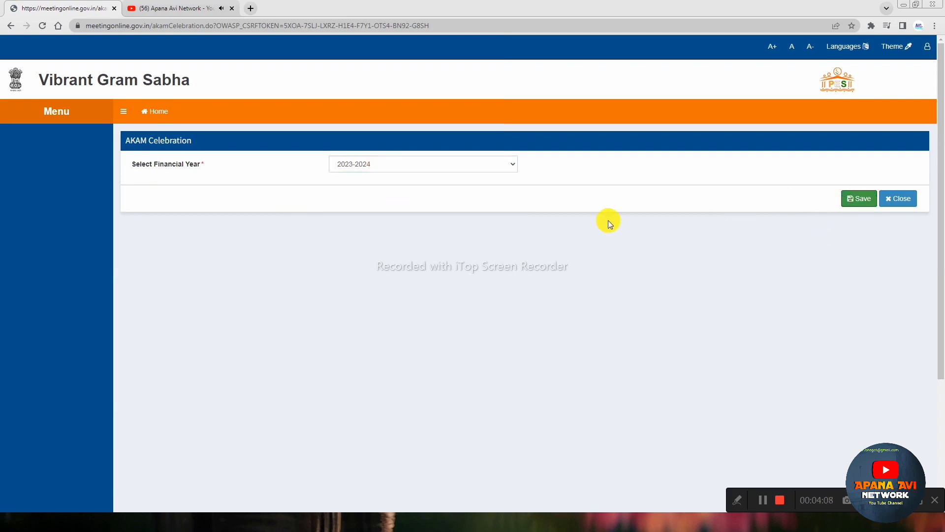
{"action": "scroll", "coordinate": [374, 301], "scroll_direction": "down", "scroll_amount": 3}
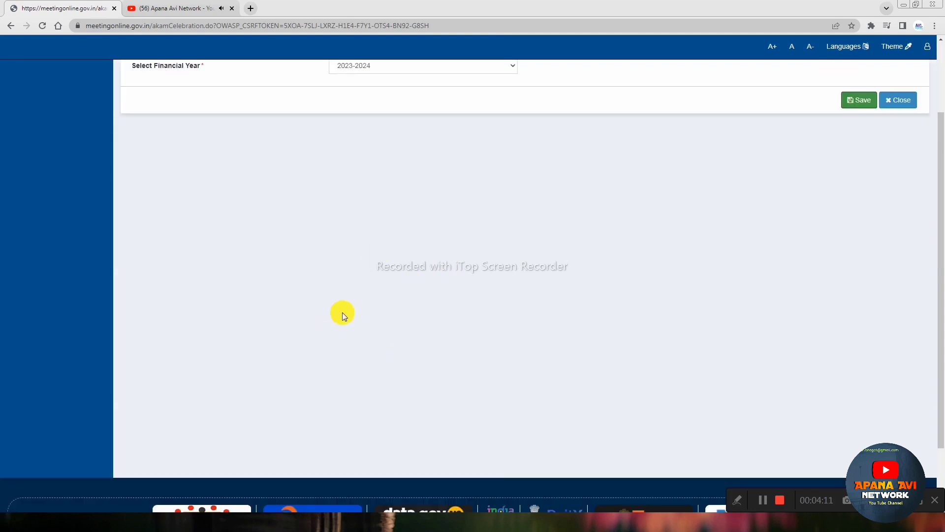
{"action": "scroll", "coordinate": [342, 311], "scroll_direction": "up", "scroll_amount": 3}
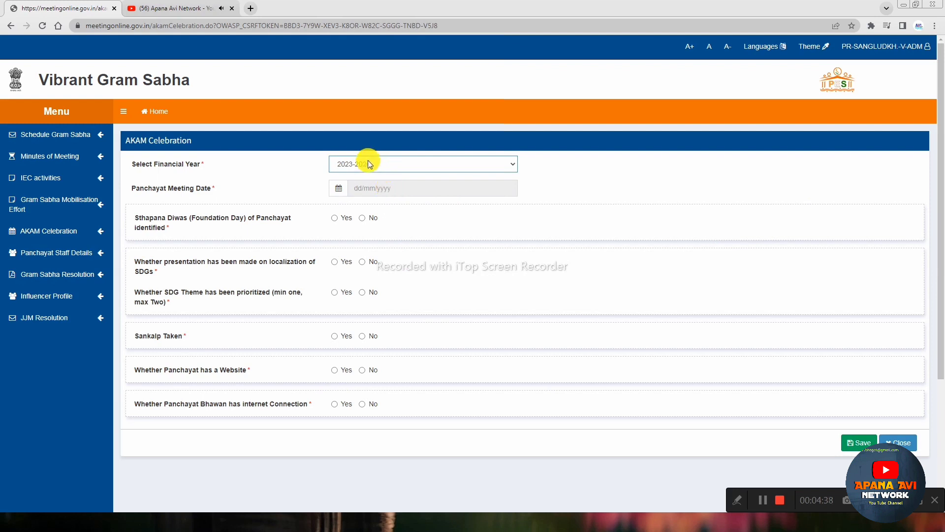
Step: Answer No to Sthapana Diwas and Yes to the presentation on SDG localization
{"action": "left_click_drag", "start_coordinate": [134, 187], "coordinate": [225, 182]}
{"action": "left_click", "coordinate": [225, 183]}
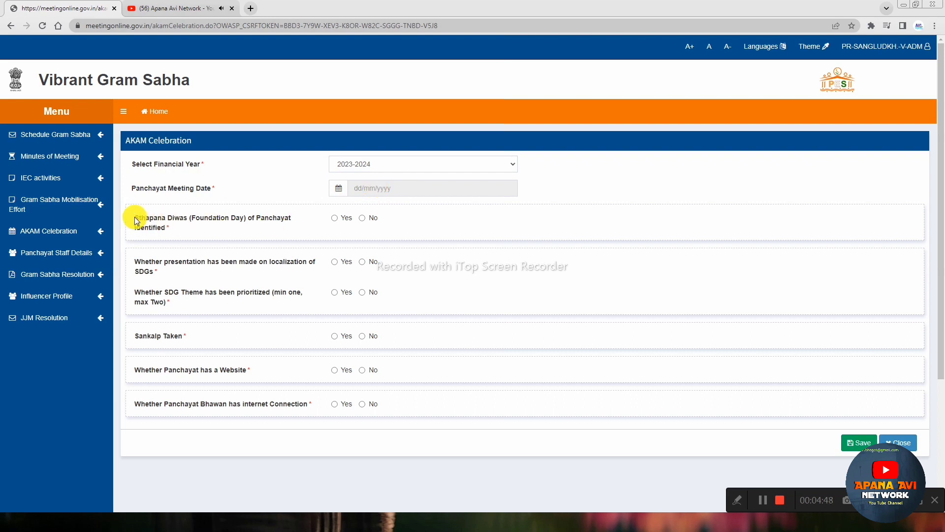
{"action": "left_click_drag", "start_coordinate": [135, 217], "coordinate": [200, 226]}
{"action": "left_click", "coordinate": [212, 229]}
{"action": "left_click", "coordinate": [334, 263]}
Step: Answer Yes to whether an SDG theme was prioritized
{"action": "left_click_drag", "start_coordinate": [134, 291], "coordinate": [270, 309]}
{"action": "left_click", "coordinate": [273, 295]}
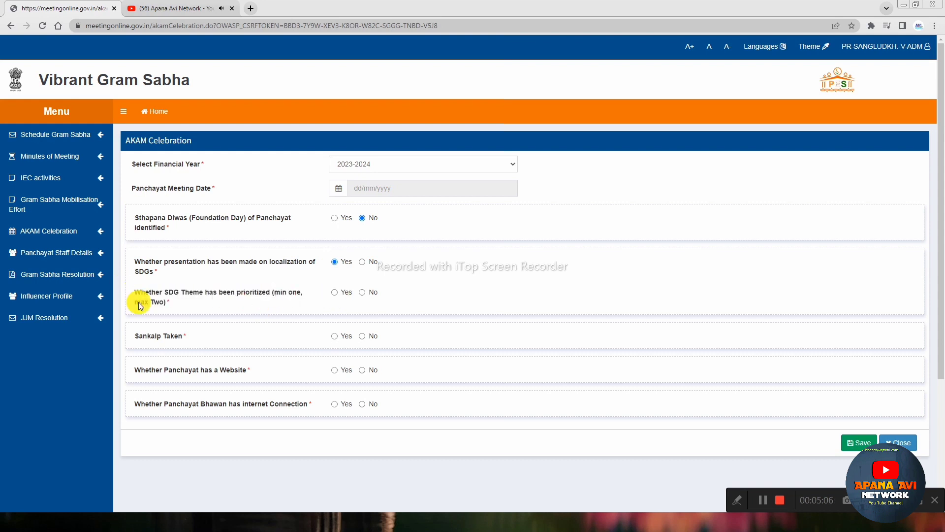
{"action": "left_click_drag", "start_coordinate": [139, 302], "coordinate": [162, 302]}
{"action": "left_click", "coordinate": [334, 292]}
{"action": "scroll", "coordinate": [461, 290], "scroll_direction": "down", "scroll_amount": 2}
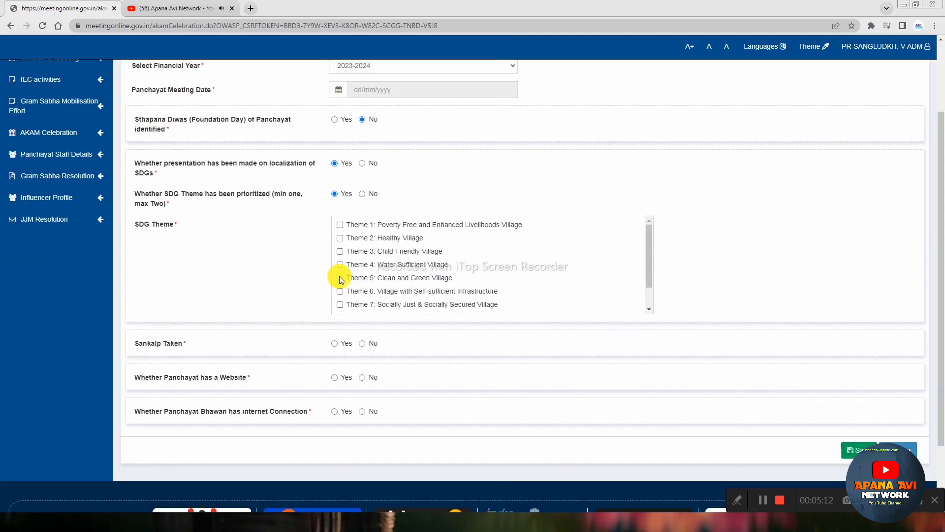
{"action": "scroll", "coordinate": [442, 278], "scroll_direction": "down", "scroll_amount": 1}
{"action": "scroll", "coordinate": [442, 278], "scroll_direction": "down", "scroll_amount": 2}
{"action": "scroll", "coordinate": [268, 283], "scroll_direction": "up", "scroll_amount": 2}
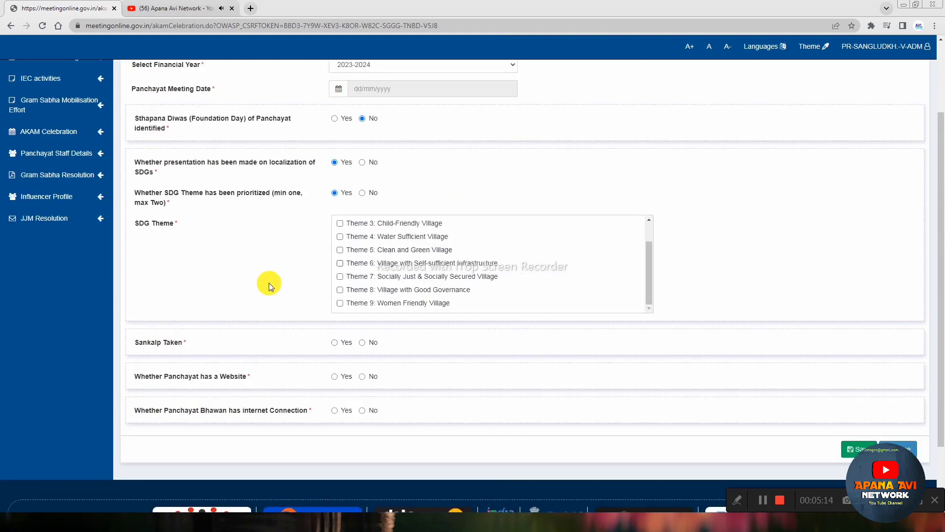
{"action": "scroll", "coordinate": [454, 300], "scroll_direction": "up", "scroll_amount": 1}
{"action": "scroll", "coordinate": [454, 300], "scroll_direction": "up", "scroll_amount": 1}
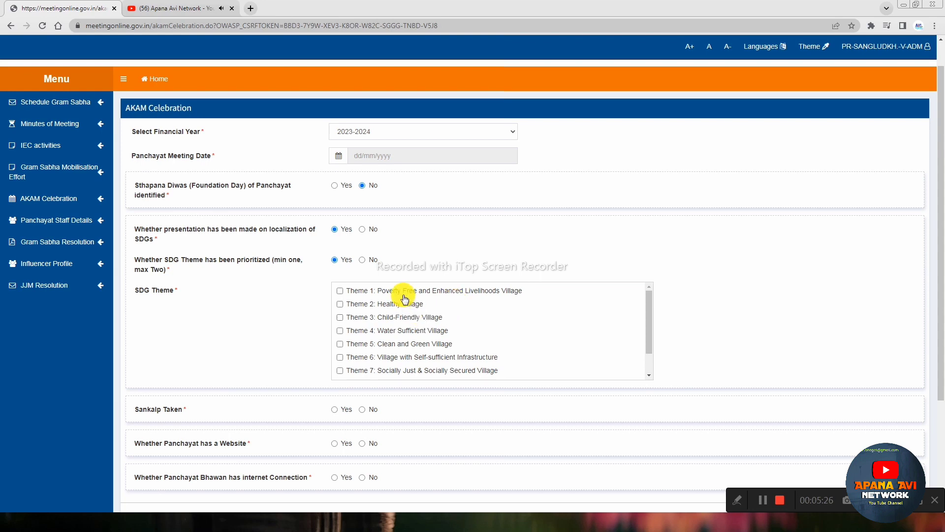
{"action": "scroll", "coordinate": [413, 315], "scroll_direction": "down", "scroll_amount": 1}
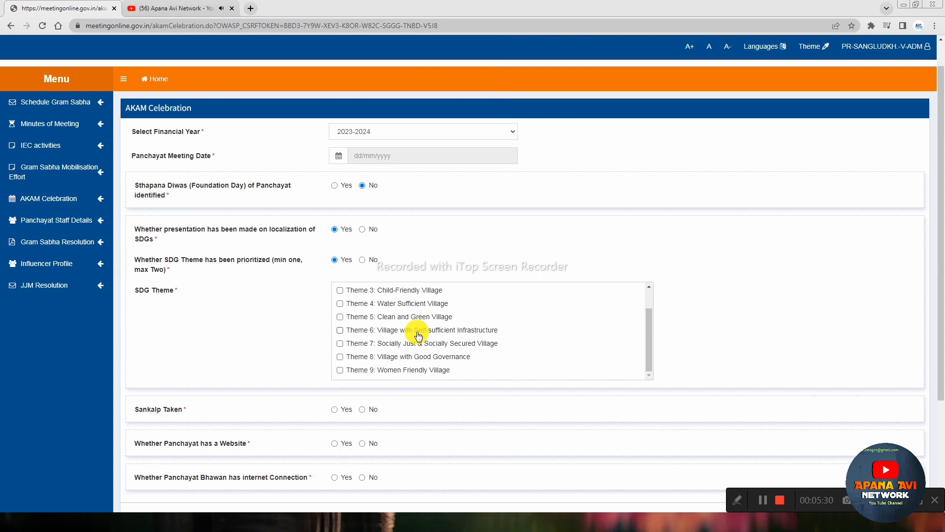
{"action": "scroll", "coordinate": [389, 315], "scroll_direction": "down", "scroll_amount": 1}
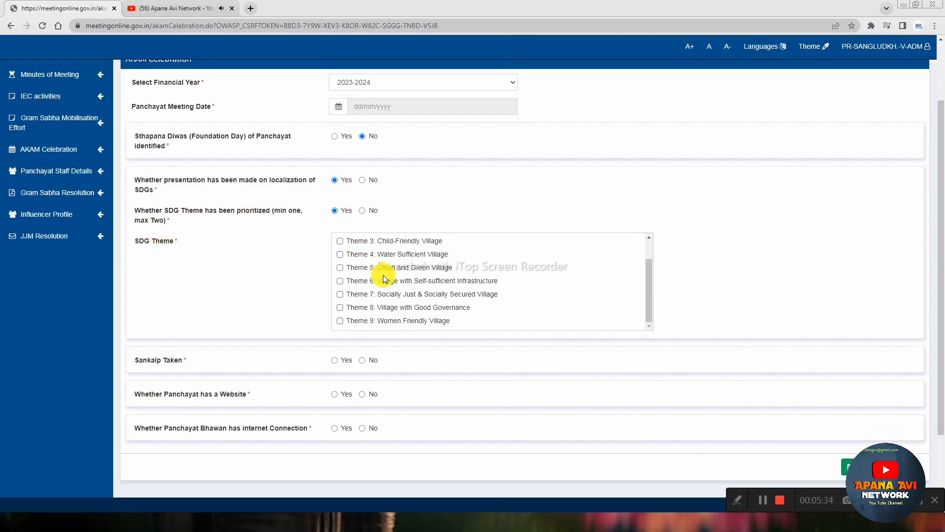
{"action": "scroll", "coordinate": [292, 273], "scroll_direction": "up", "scroll_amount": 1}
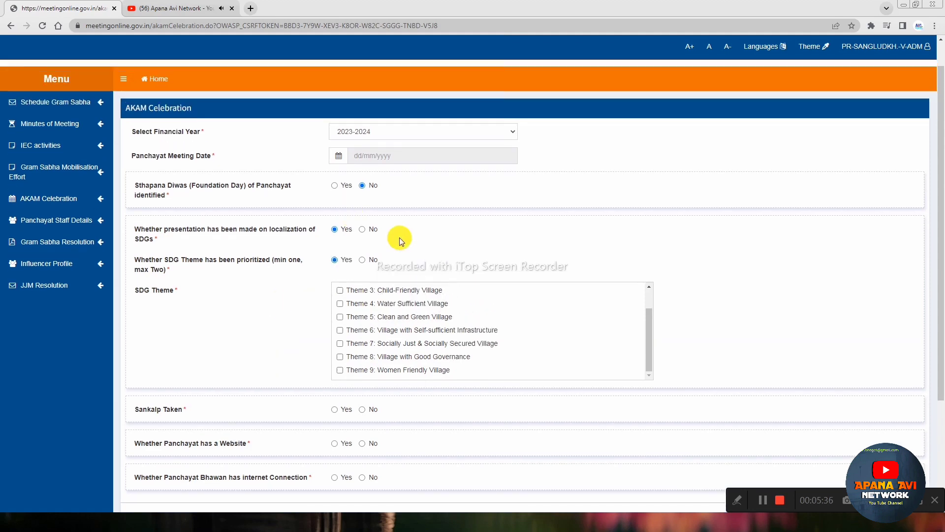
Step: Tick Theme 4: Water Sufficient Village, dismissing the prioritize-themes alert
{"action": "left_click", "coordinate": [341, 304]}
{"action": "left_click", "coordinate": [341, 303]}
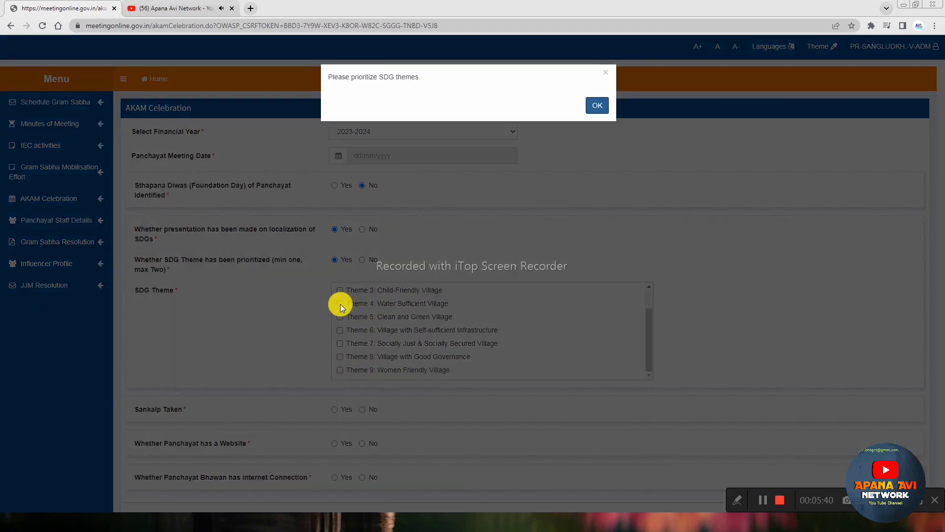
{"action": "left_click", "coordinate": [597, 106]}
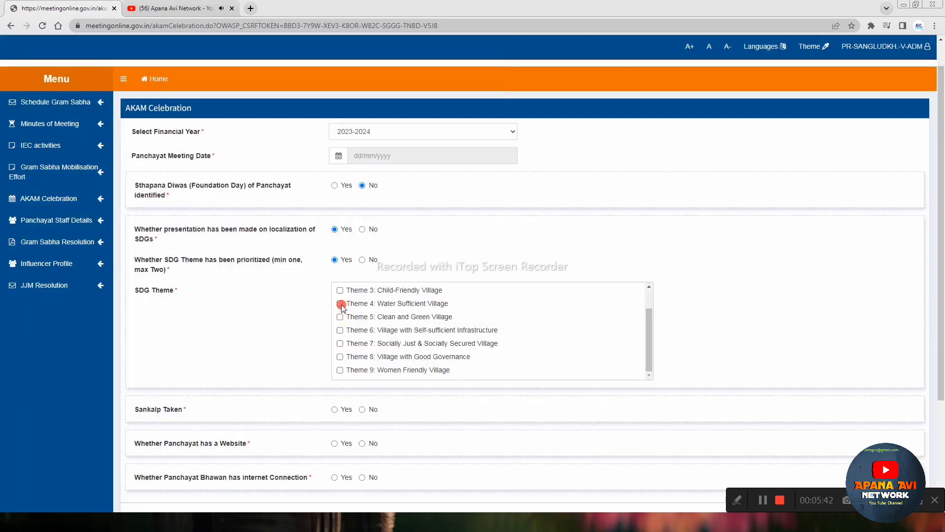
{"action": "left_click", "coordinate": [341, 304]}
{"action": "scroll", "coordinate": [391, 312], "scroll_direction": "down", "scroll_amount": 1}
{"action": "scroll", "coordinate": [181, 319], "scroll_direction": "down", "scroll_amount": 1}
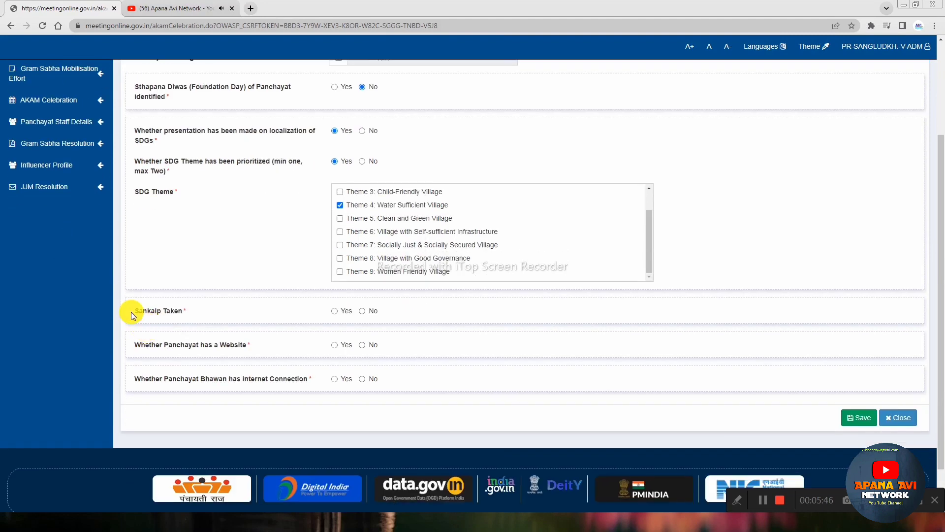
Step: Answer Yes to Sankalp Taken, tick SDG 6: Clean Water and Sanitation, and enter 'clean water'
{"action": "left_click_drag", "start_coordinate": [131, 312], "coordinate": [198, 309]}
{"action": "left_click", "coordinate": [198, 309]}
{"action": "left_click", "coordinate": [334, 310]}
{"action": "scroll", "coordinate": [362, 306], "scroll_direction": "down", "scroll_amount": 1}
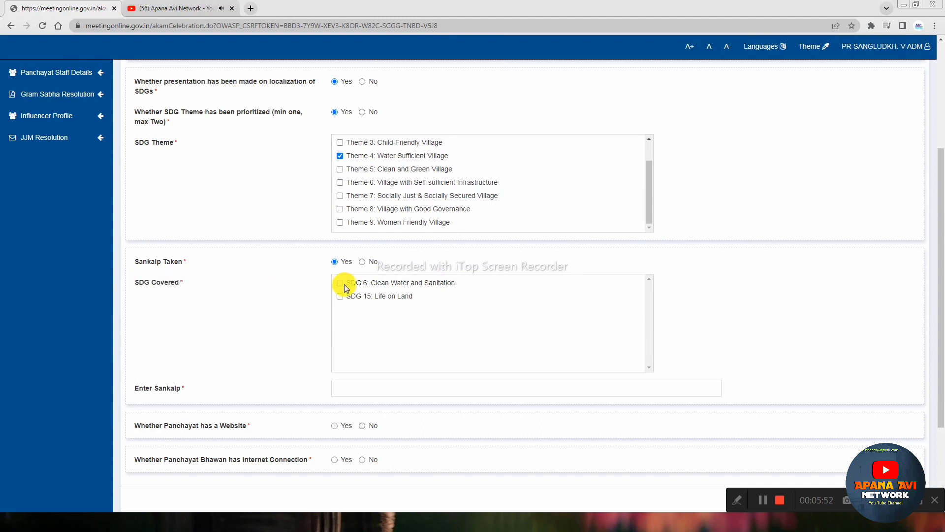
{"action": "left_click", "coordinate": [345, 285]}
{"action": "scroll", "coordinate": [332, 288], "scroll_direction": "down", "scroll_amount": 1}
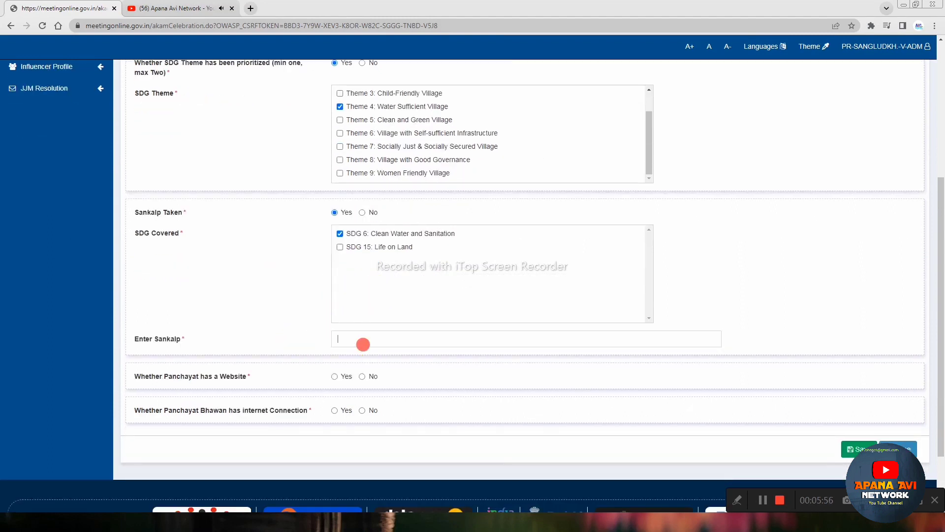
{"action": "left_click", "coordinate": [363, 342]}
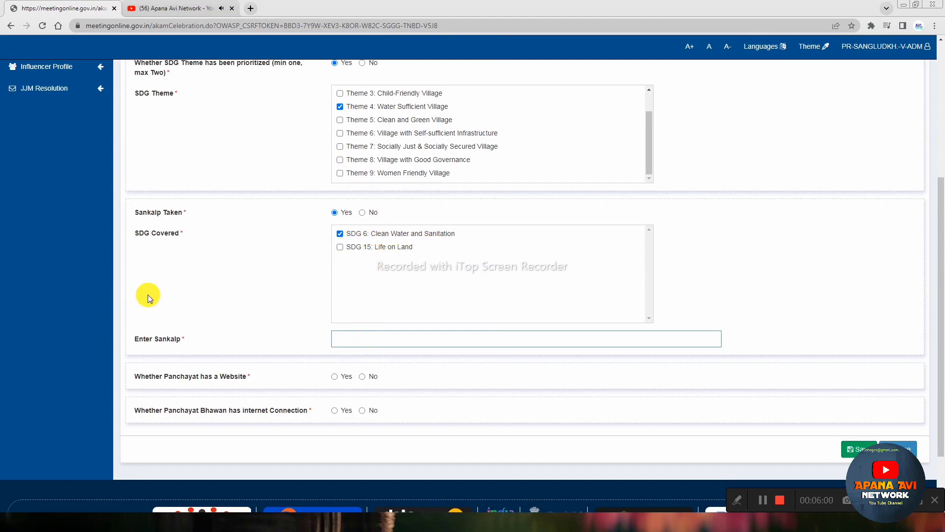
{"action": "type", "text": "clean water"}
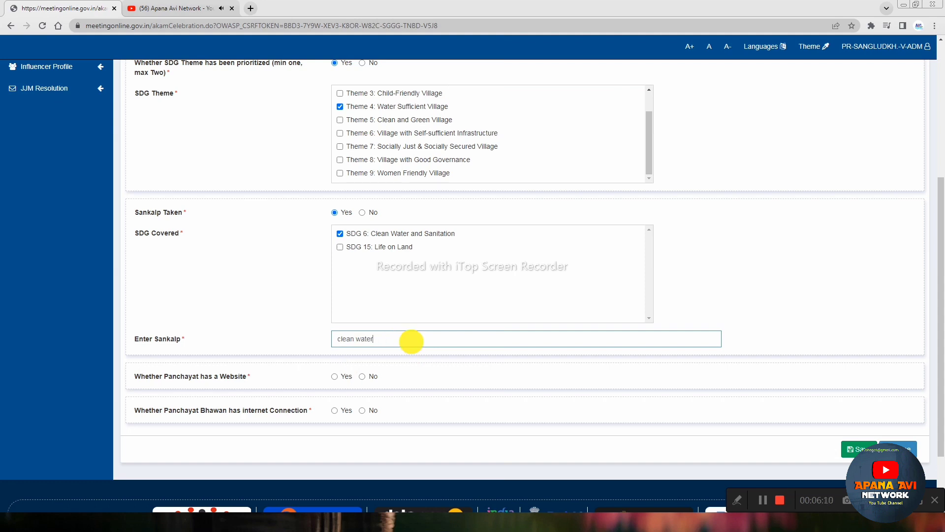
Step: Answer No for the panchayat website and internet connection questions
{"action": "left_click_drag", "start_coordinate": [140, 378], "coordinate": [244, 382]}
{"action": "left_click", "coordinate": [217, 379]}
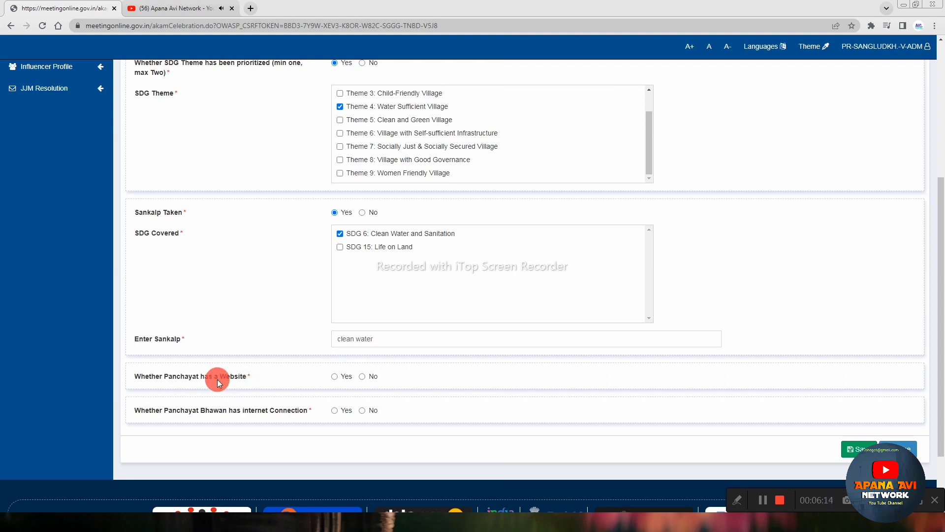
{"action": "left_click", "coordinate": [362, 377]}
{"action": "left_click_drag", "start_coordinate": [169, 411], "coordinate": [261, 410]}
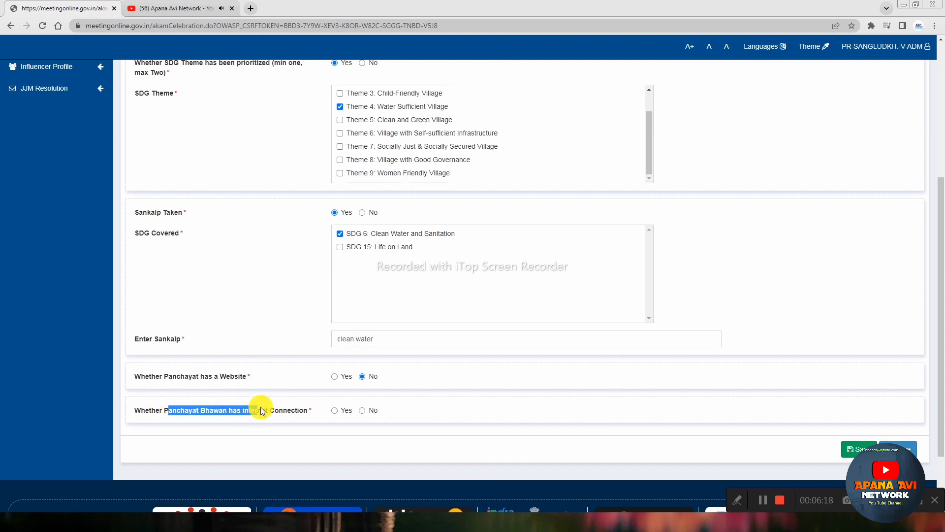
{"action": "left_click", "coordinate": [264, 412]}
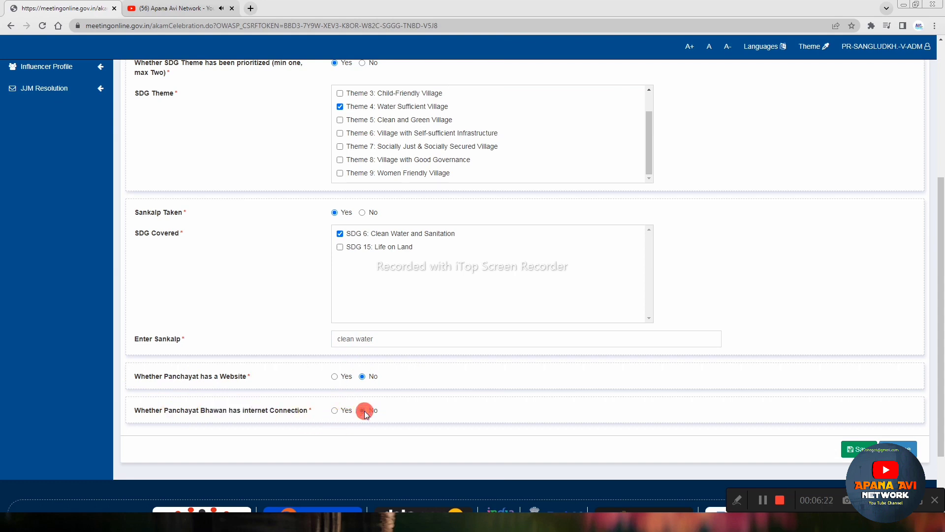
{"action": "scroll", "coordinate": [457, 415], "scroll_direction": "up", "scroll_amount": 1}
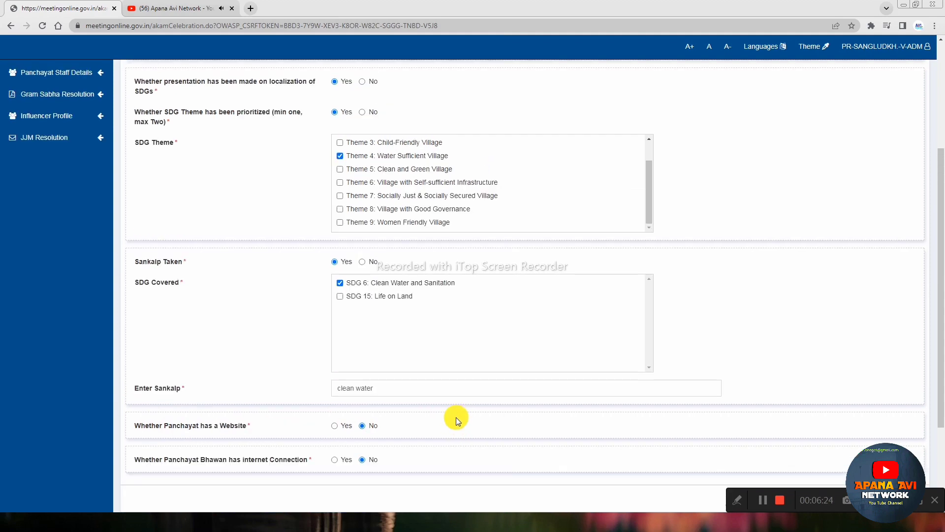
{"action": "scroll", "coordinate": [439, 382], "scroll_direction": "up", "scroll_amount": 3}
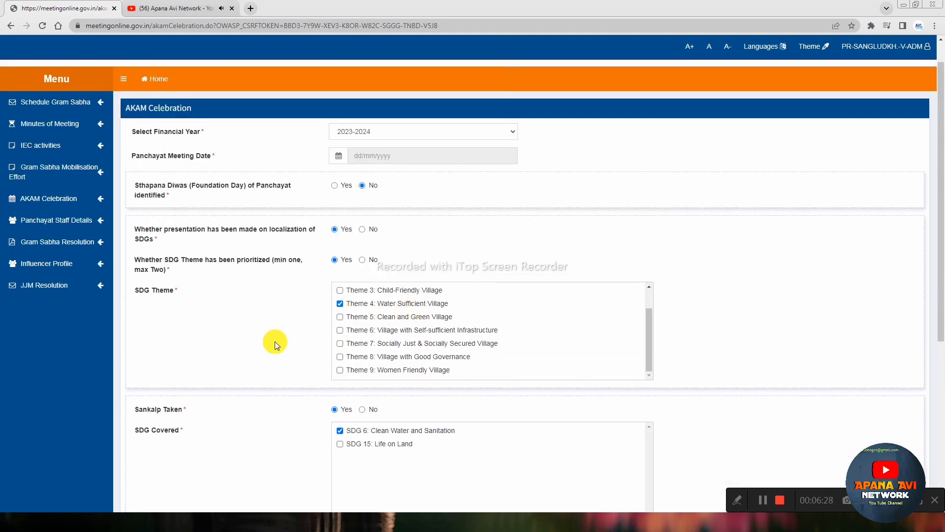
{"action": "left_click", "coordinate": [339, 304]}
{"action": "left_click_drag", "start_coordinate": [329, 77], "coordinate": [420, 88]}
{"action": "left_click", "coordinate": [416, 79]}
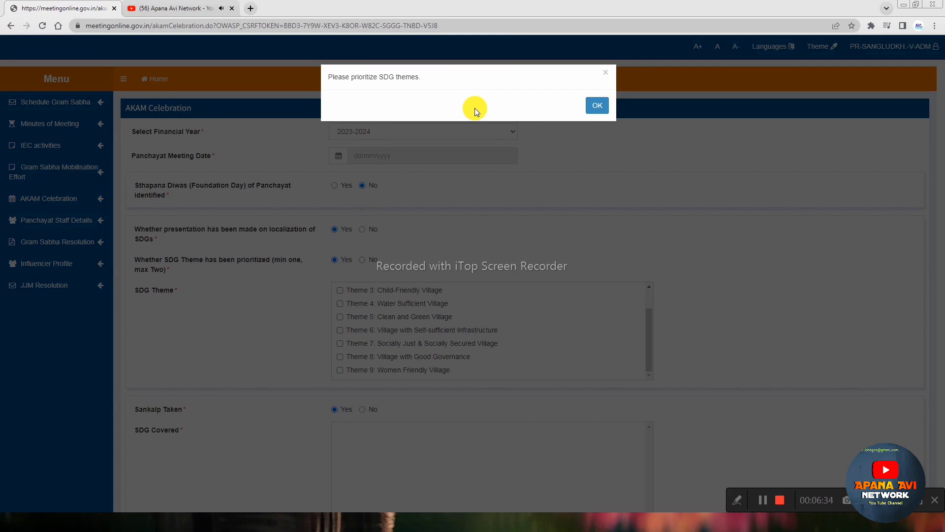
{"action": "left_click", "coordinate": [601, 114]}
{"action": "left_click", "coordinate": [601, 114]}
{"action": "scroll", "coordinate": [596, 319], "scroll_direction": "down", "scroll_amount": 6}
{"action": "scroll", "coordinate": [375, 297], "scroll_direction": "up", "scroll_amount": 4}
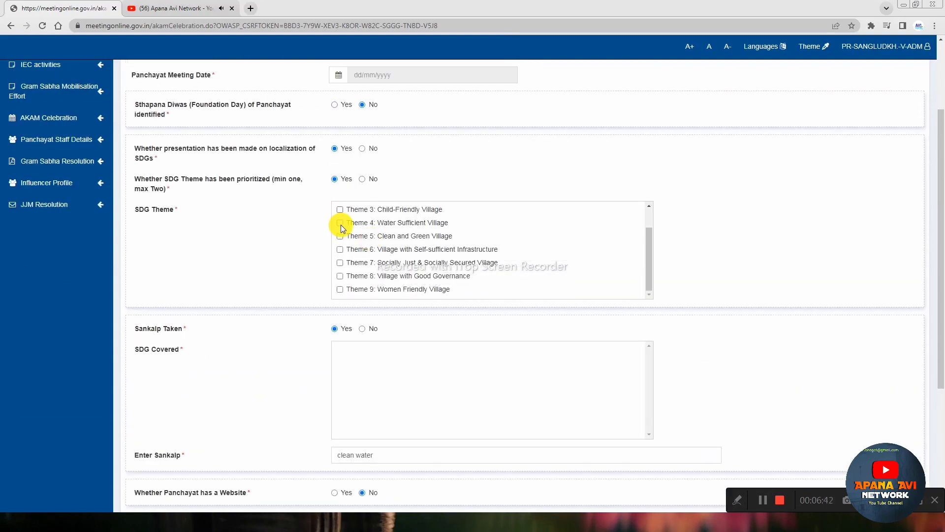
{"action": "left_click", "coordinate": [340, 223]}
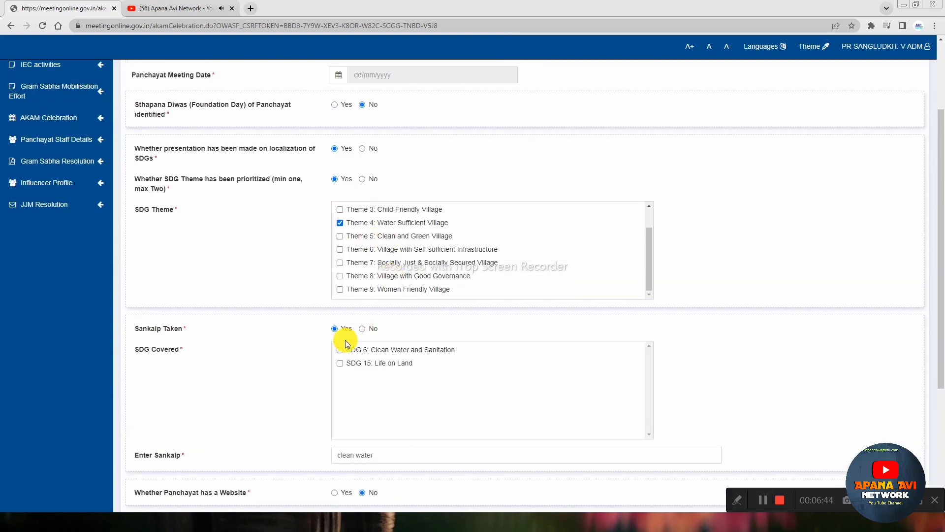
{"action": "scroll", "coordinate": [242, 249], "scroll_direction": "down", "scroll_amount": 2}
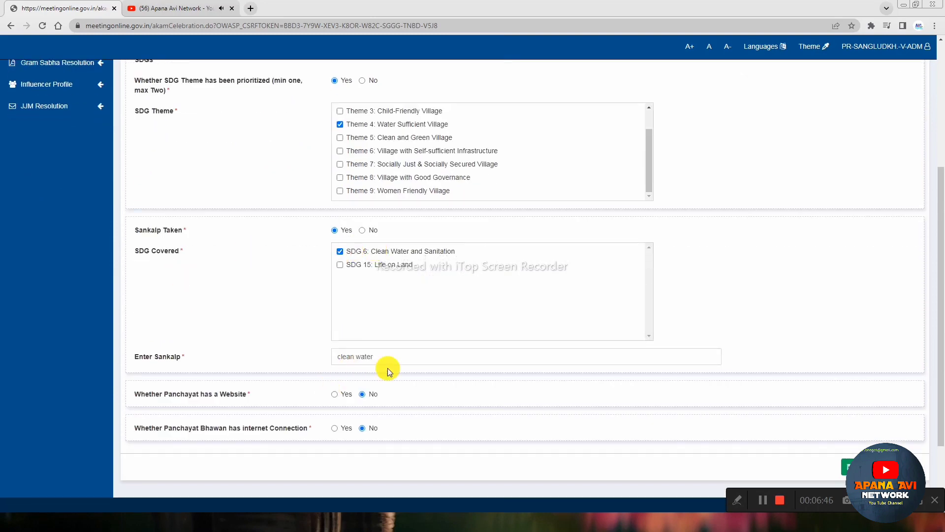
{"action": "scroll", "coordinate": [837, 229], "scroll_direction": "down", "scroll_amount": 2}
{"action": "scroll", "coordinate": [404, 309], "scroll_direction": "up", "scroll_amount": 4}
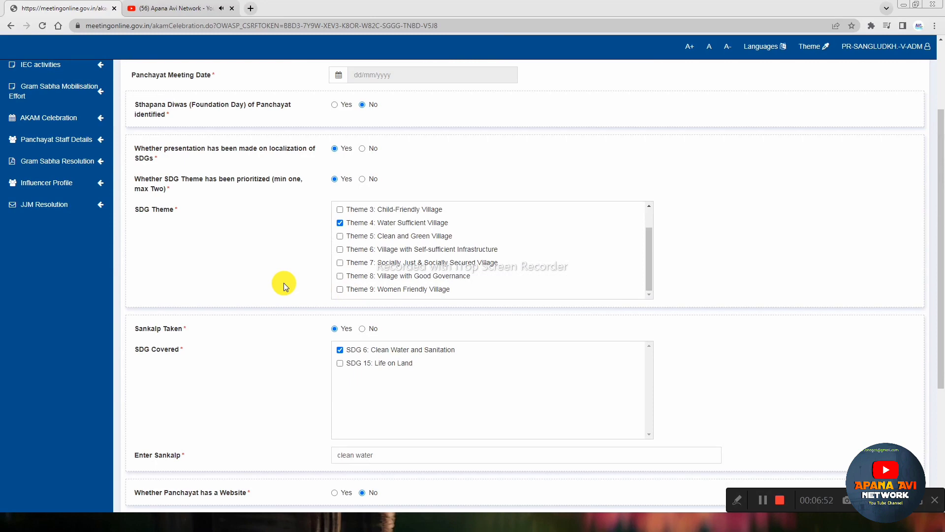
{"action": "scroll", "coordinate": [283, 283], "scroll_direction": "up", "scroll_amount": 2}
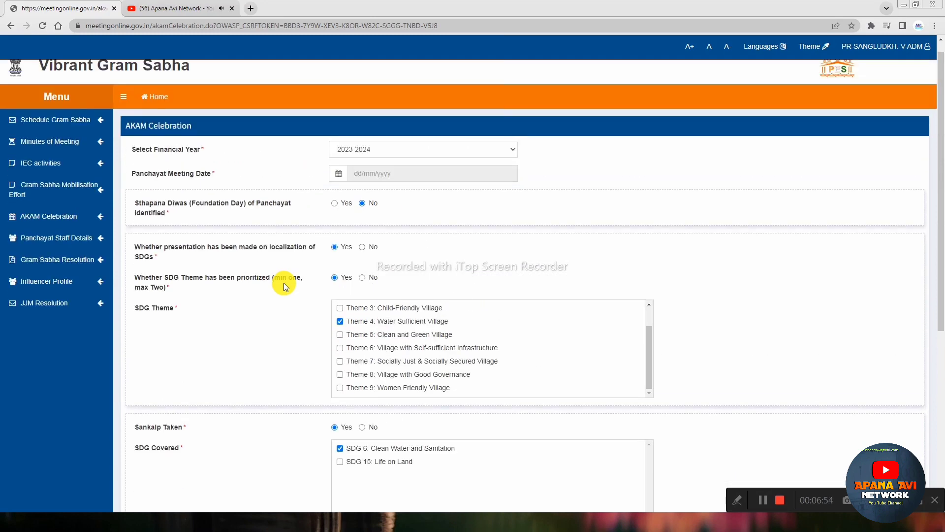
{"action": "scroll", "coordinate": [284, 282], "scroll_direction": "down", "scroll_amount": 2}
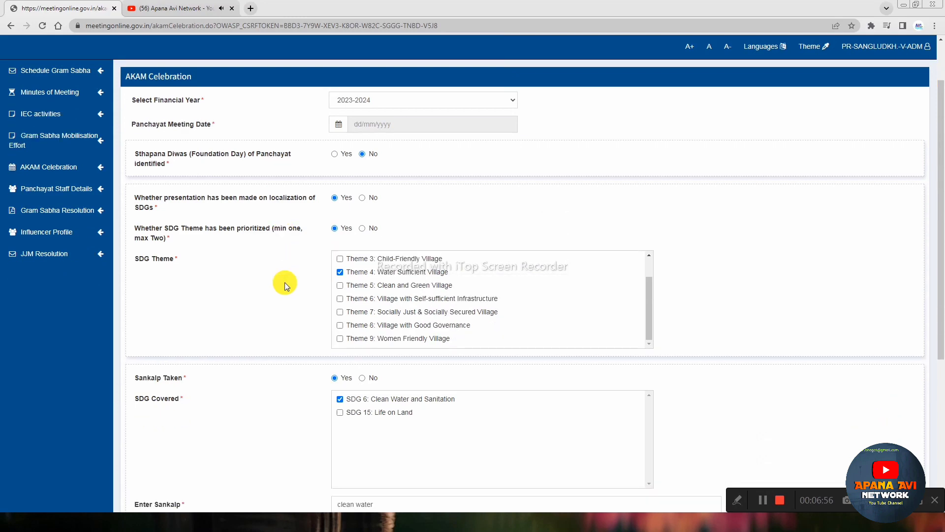
{"action": "scroll", "coordinate": [550, 274], "scroll_direction": "down", "scroll_amount": 4}
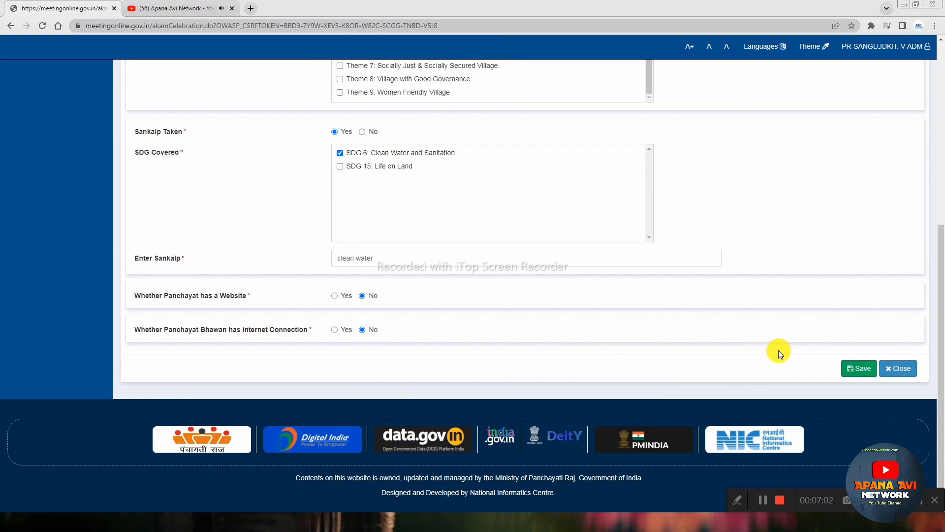
{"action": "scroll", "coordinate": [533, 248], "scroll_direction": "up", "scroll_amount": 2}
{"action": "scroll", "coordinate": [345, 212], "scroll_direction": "up", "scroll_amount": 2}
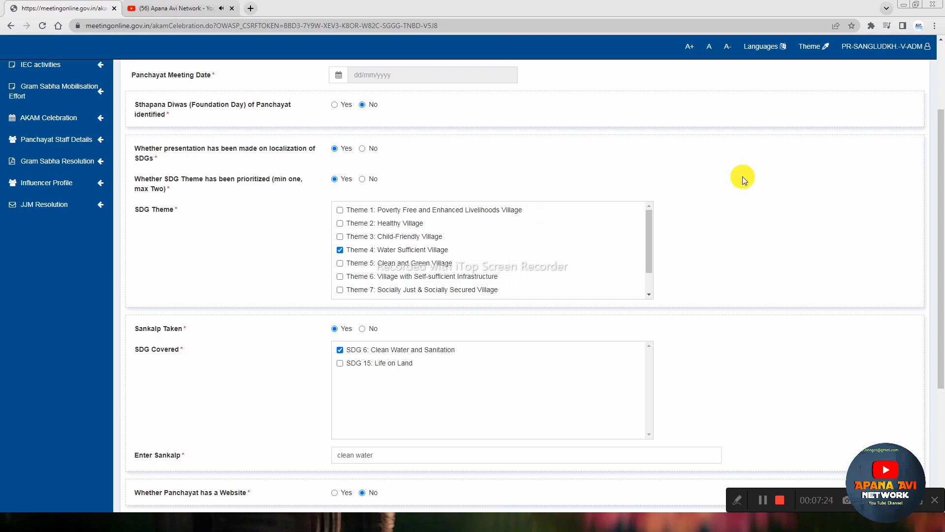
{"action": "scroll", "coordinate": [728, 197], "scroll_direction": "down", "scroll_amount": 1}
{"action": "scroll", "coordinate": [713, 220], "scroll_direction": "up", "scroll_amount": 3}
{"action": "scroll", "coordinate": [628, 213], "scroll_direction": "down", "scroll_amount": 2}
{"action": "scroll", "coordinate": [557, 241], "scroll_direction": "down", "scroll_amount": 1}
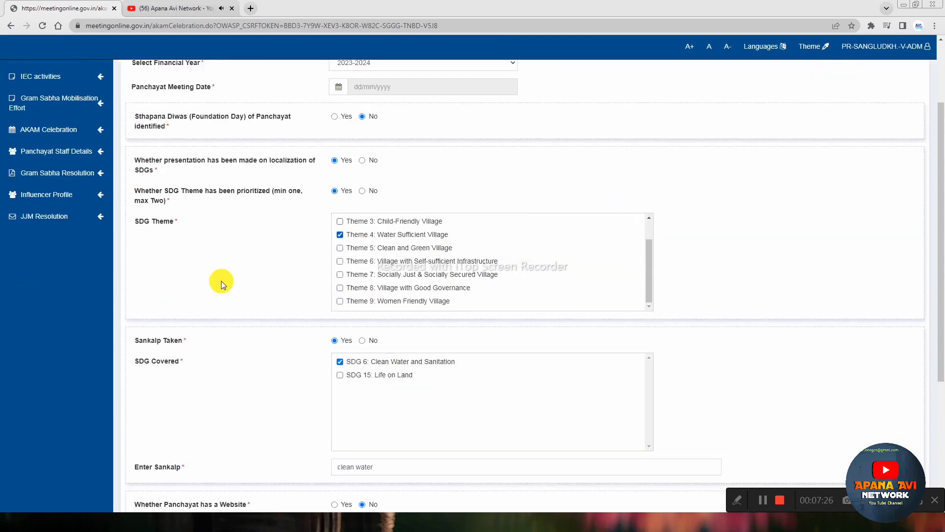
{"action": "scroll", "coordinate": [220, 283], "scroll_direction": "down", "scroll_amount": 5}
{"action": "scroll", "coordinate": [240, 332], "scroll_direction": "up", "scroll_amount": 4}
{"action": "scroll", "coordinate": [635, 345], "scroll_direction": "down", "scroll_amount": 4}
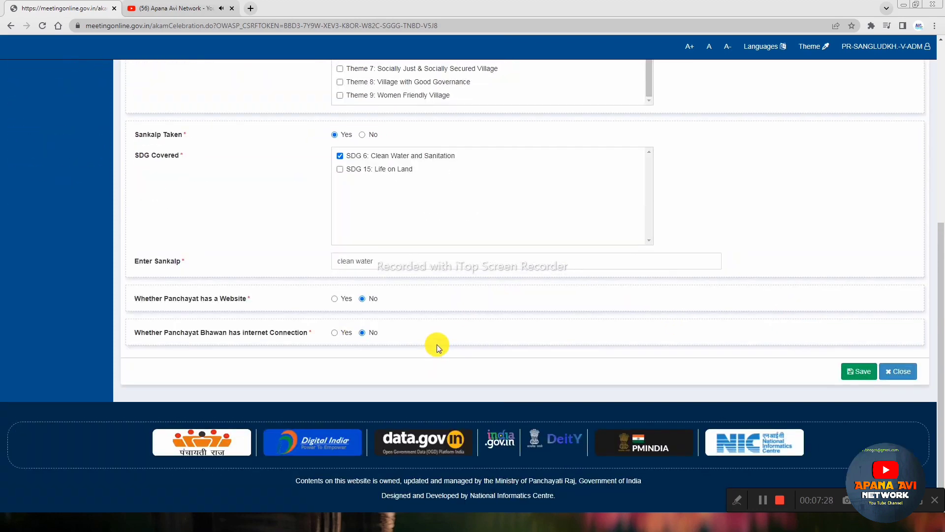
{"action": "scroll", "coordinate": [591, 335], "scroll_direction": "up", "scroll_amount": 5}
{"action": "scroll", "coordinate": [788, 344], "scroll_direction": "down", "scroll_amount": 5}
{"action": "left_click", "coordinate": [850, 372]}
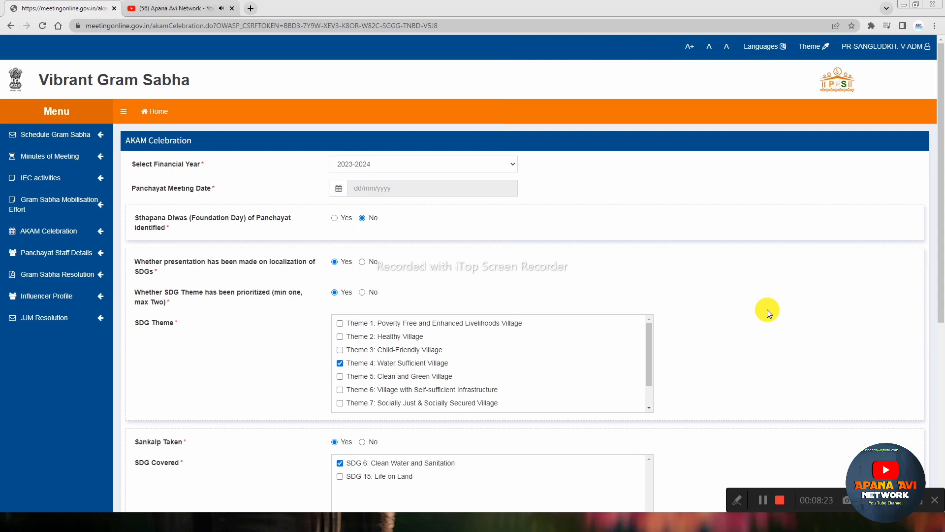
{"action": "scroll", "coordinate": [763, 306], "scroll_direction": "down", "scroll_amount": 6}
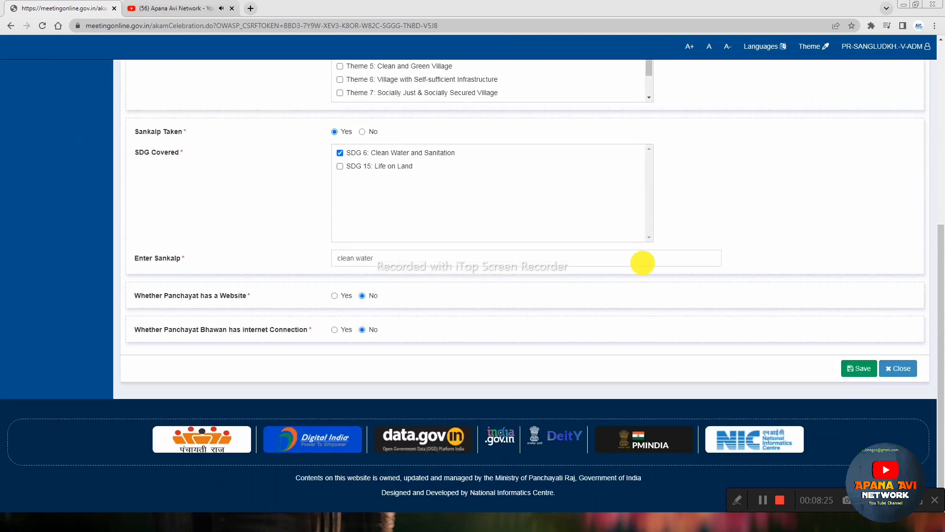
{"action": "scroll", "coordinate": [645, 261], "scroll_direction": "up", "scroll_amount": 1}
{"action": "scroll", "coordinate": [590, 246], "scroll_direction": "up", "scroll_amount": 5}
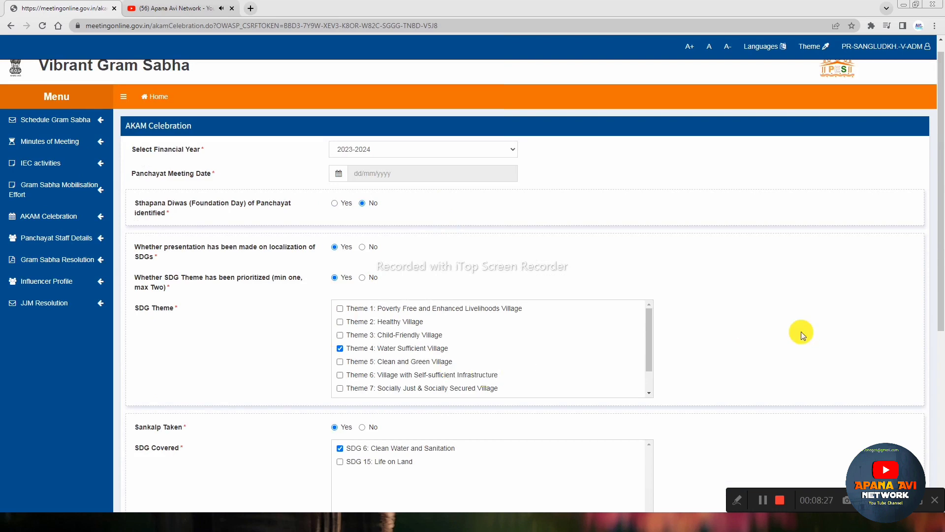
{"action": "scroll", "coordinate": [807, 360], "scroll_direction": "down", "scroll_amount": 5}
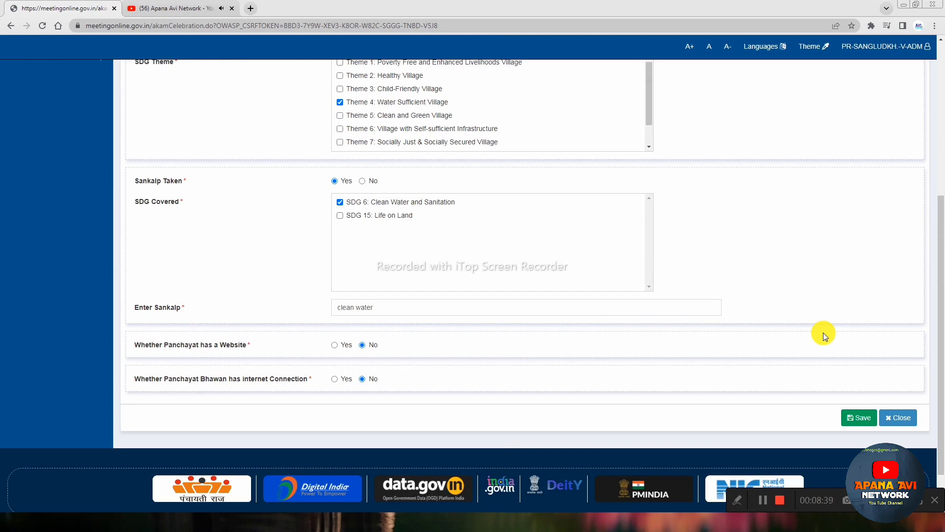
Step: Try saving the AKAM Celebration answers, which ends on a session-expired page
{"action": "left_click", "coordinate": [853, 417]}
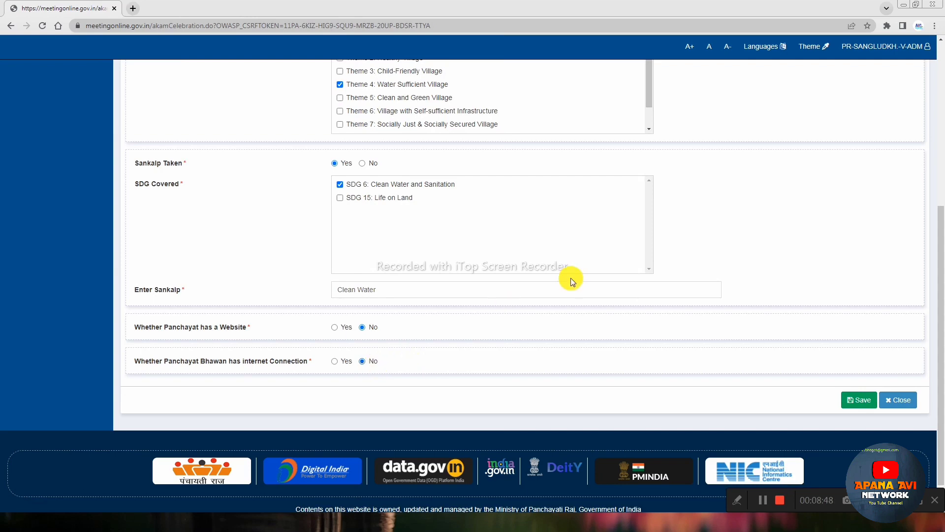
{"action": "scroll", "coordinate": [649, 241], "scroll_direction": "up", "scroll_amount": 6}
{"action": "scroll", "coordinate": [575, 213], "scroll_direction": "down", "scroll_amount": 6}
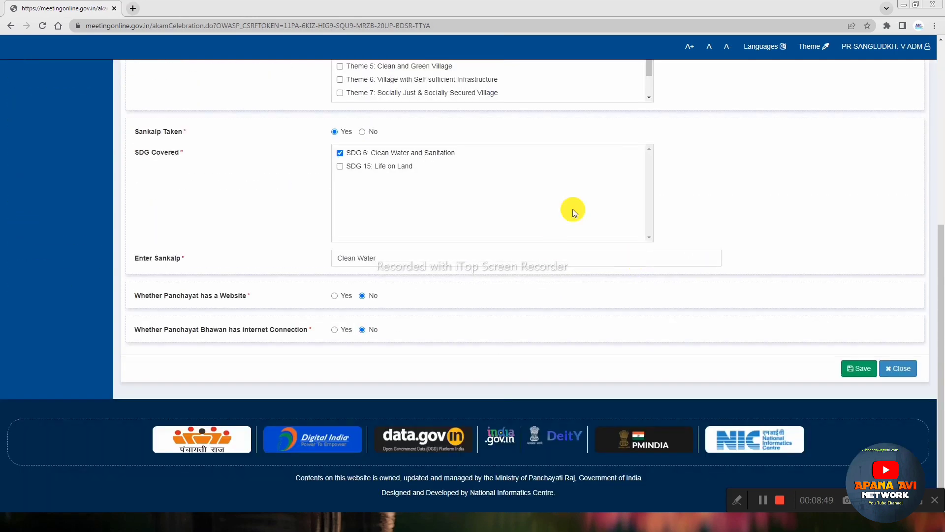
{"action": "left_click", "coordinate": [857, 371]}
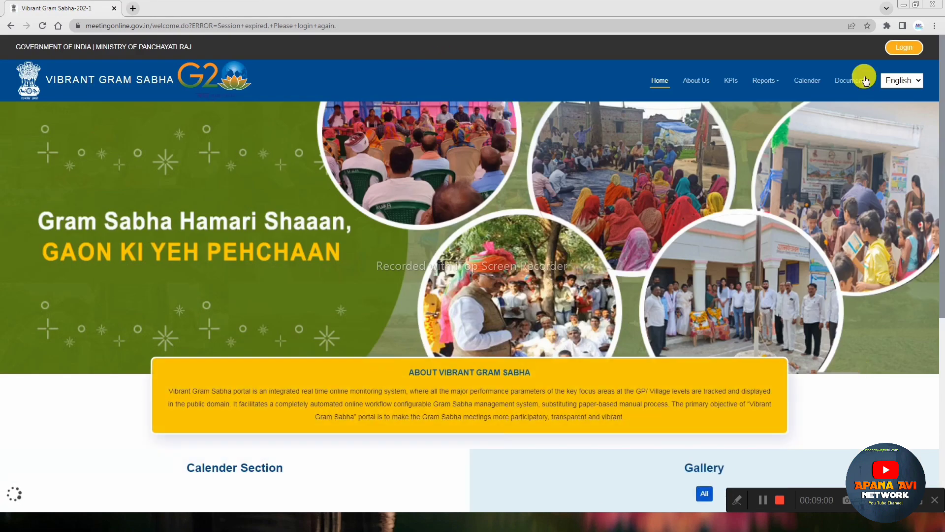
Step: Log back in with the captcha and reopen the blank AKAM Celebration form
{"action": "left_click", "coordinate": [904, 47]}
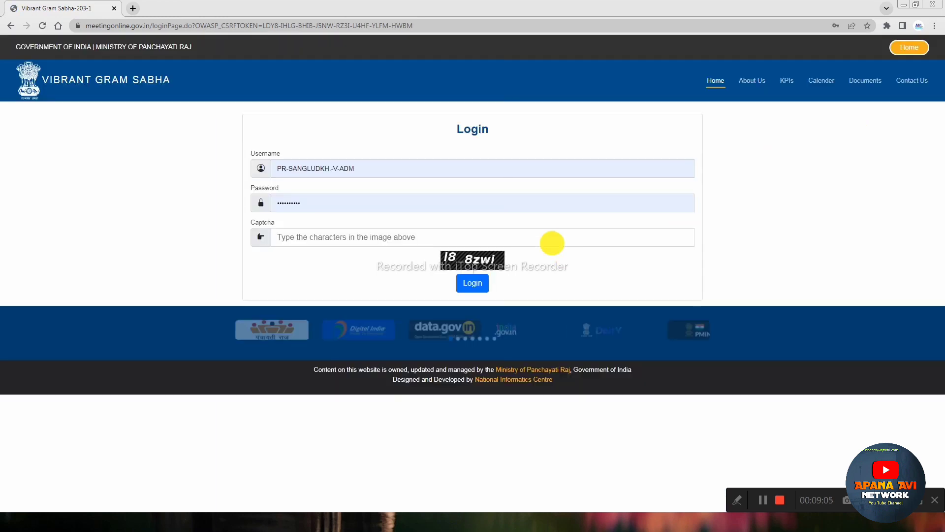
{"action": "left_click", "coordinate": [388, 240]}
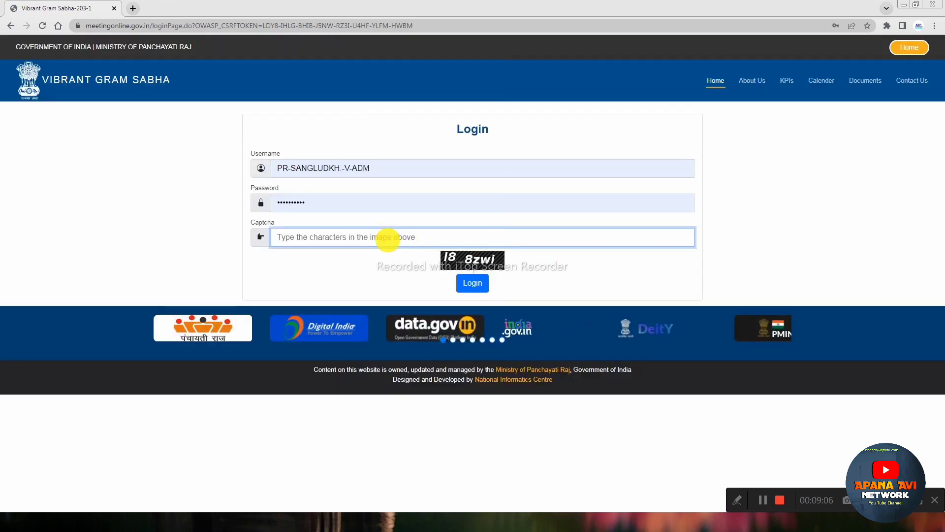
{"action": "type", "text": "I8"}
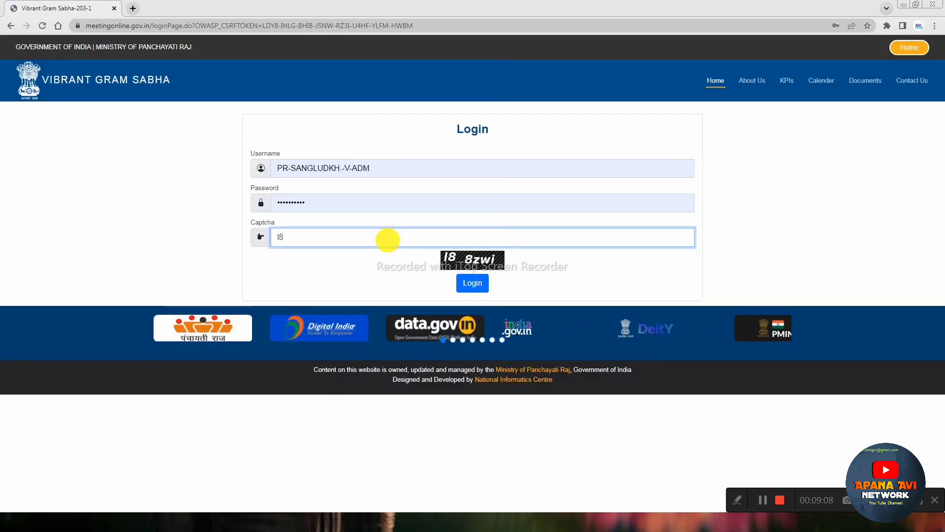
{"action": "type", "text": "8zw"}
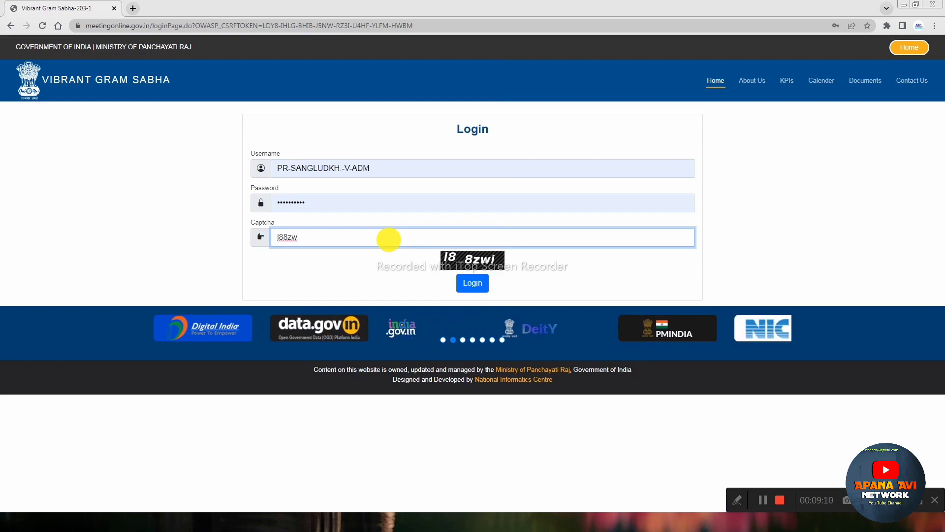
{"action": "type", "text": "i"}
{"action": "key", "text": "Return"}
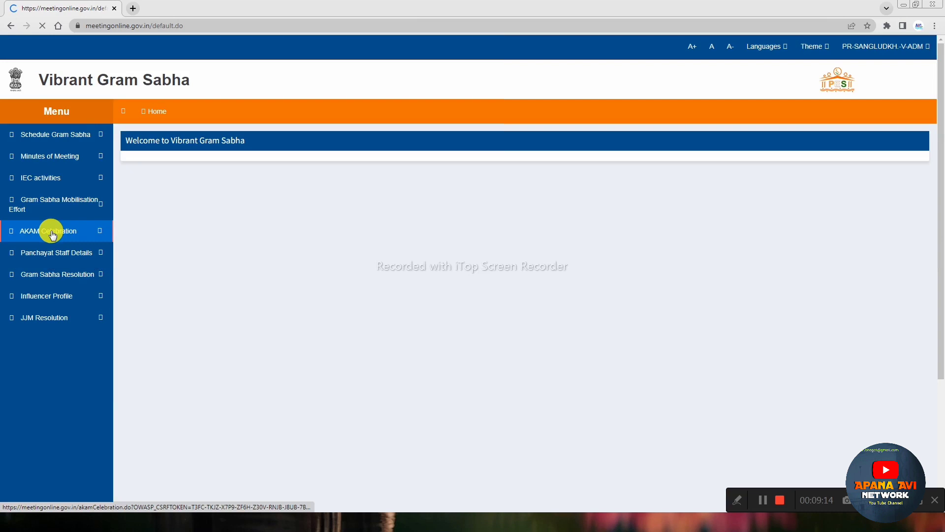
{"action": "left_click", "coordinate": [45, 233]}
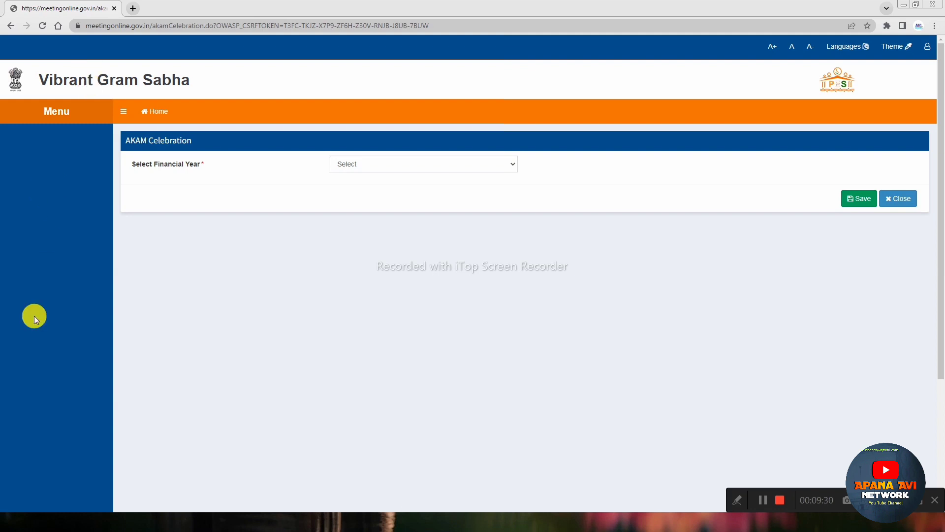
Step: Save the AKAM Celebration entry for financial year 2023-2024 and dismiss the 'Data saved successfully' message
{"action": "left_click", "coordinate": [388, 170]}
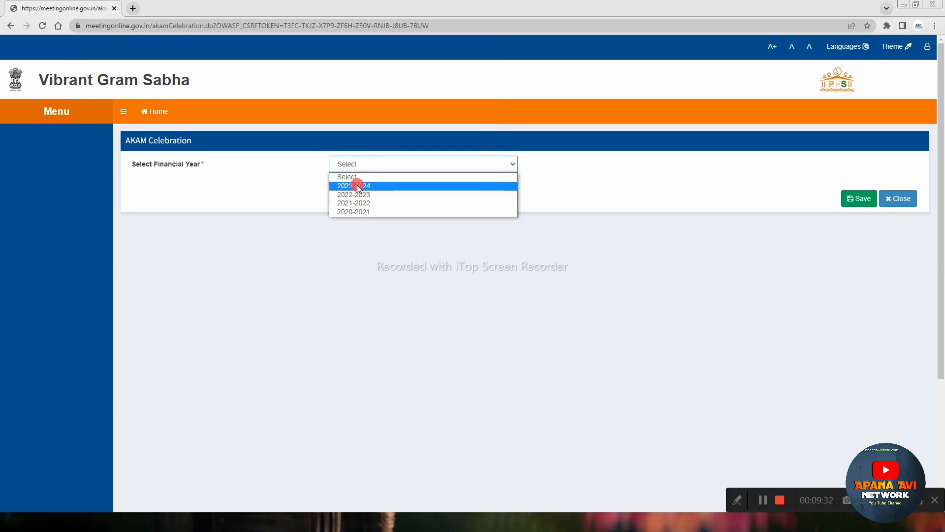
{"action": "left_click", "coordinate": [357, 185]}
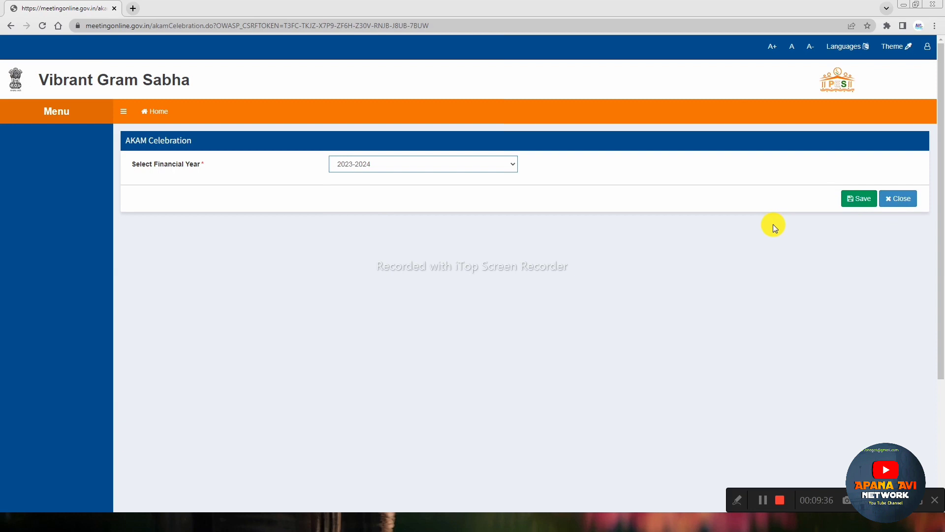
{"action": "left_click", "coordinate": [926, 53]}
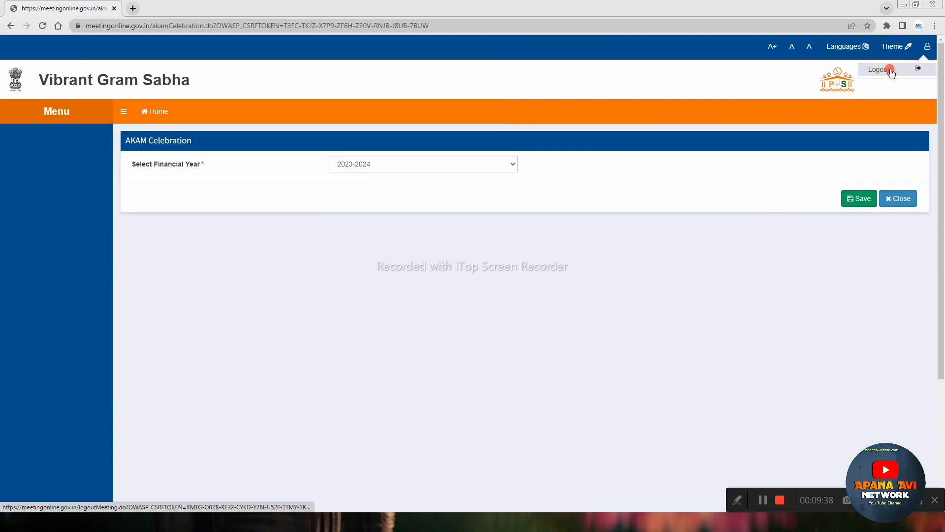
{"action": "left_click", "coordinate": [890, 67]}
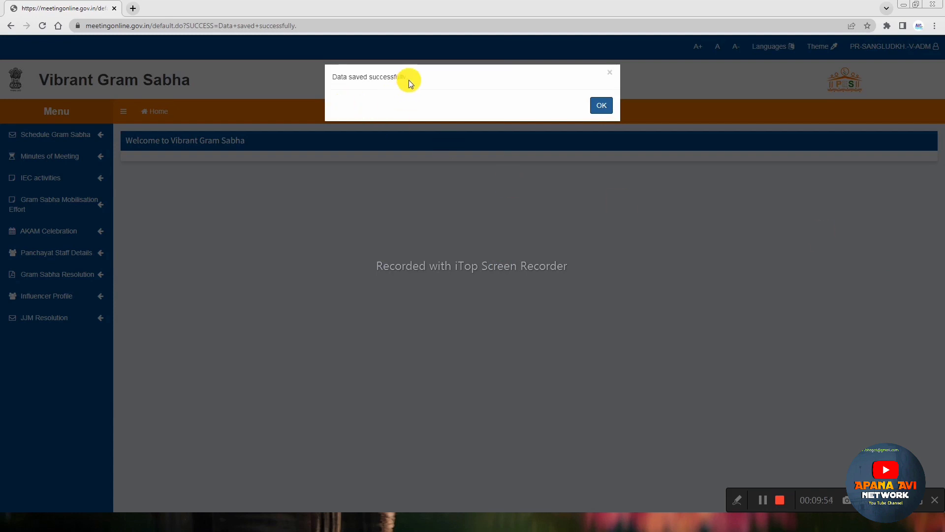
{"action": "left_click_drag", "start_coordinate": [331, 76], "coordinate": [415, 80]}
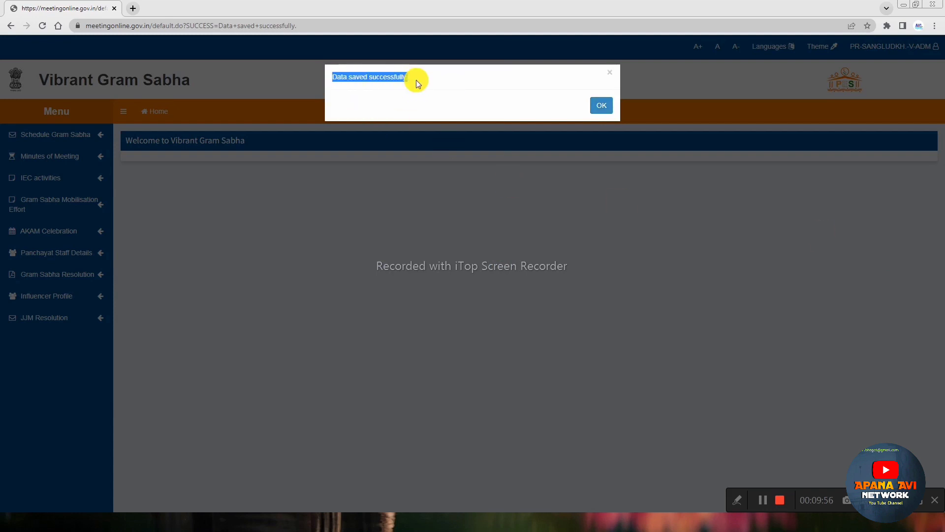
{"action": "left_click", "coordinate": [599, 105]}
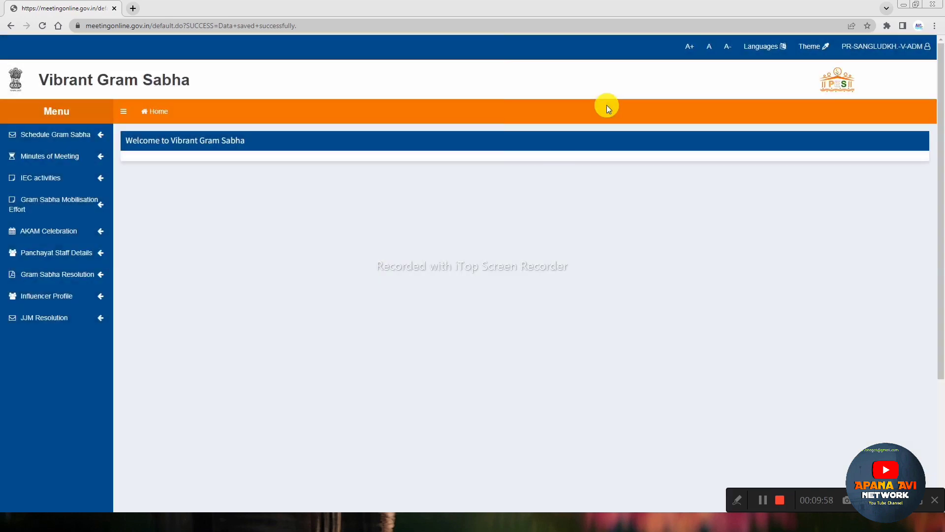
Step: Show the 2023-2024 Gram Sabha Resolution in Hindi instead of English and scroll to its signature block
{"action": "left_click", "coordinate": [64, 278]}
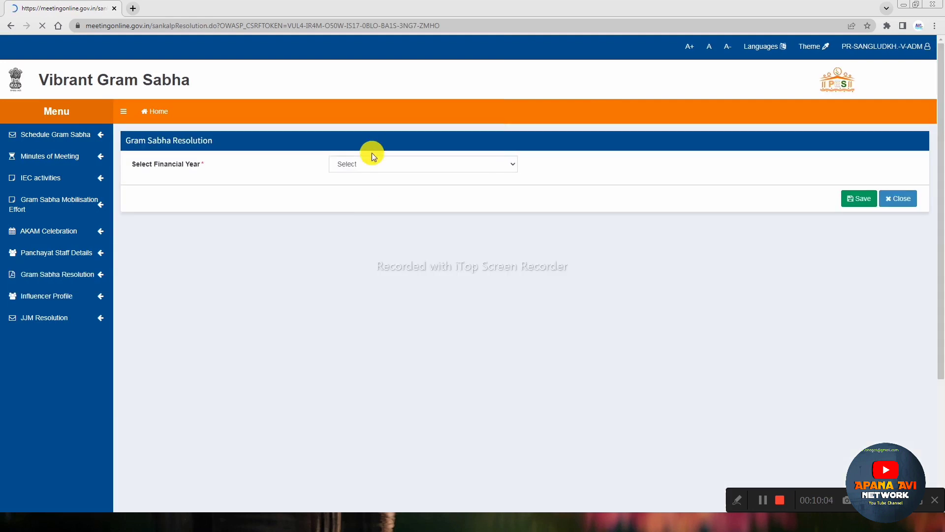
{"action": "left_click", "coordinate": [367, 165]}
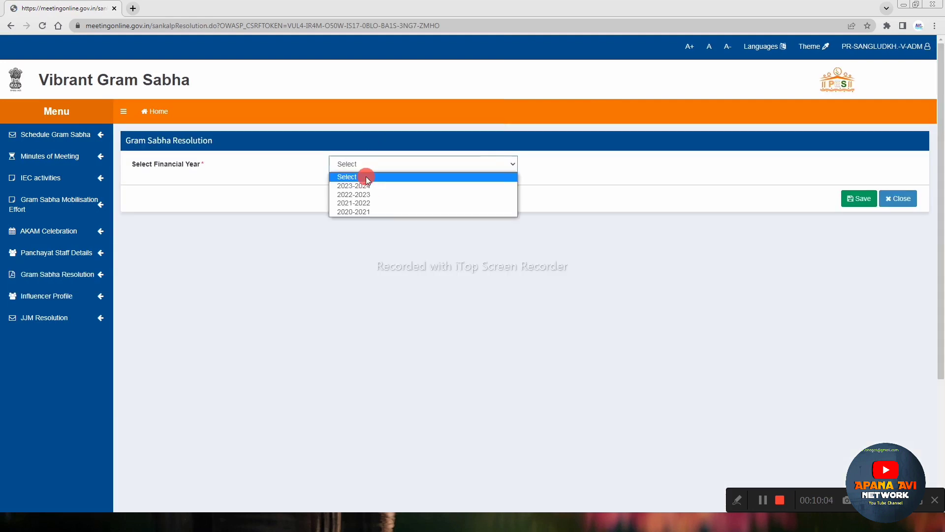
{"action": "left_click", "coordinate": [364, 176]}
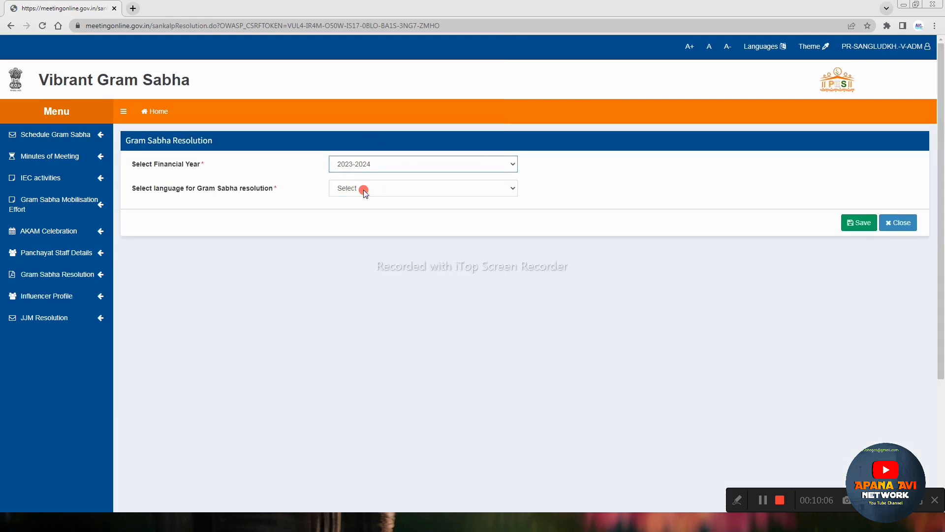
{"action": "left_click", "coordinate": [363, 190]}
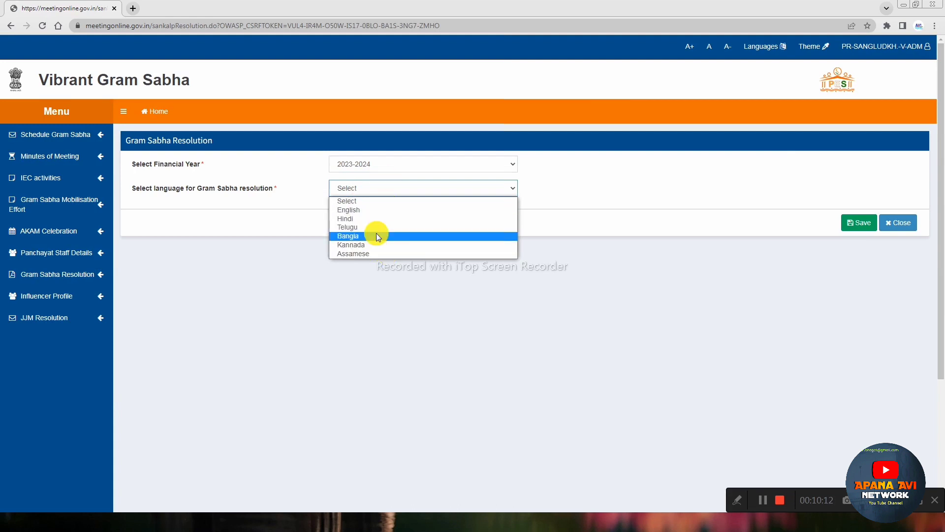
{"action": "left_click", "coordinate": [382, 211]}
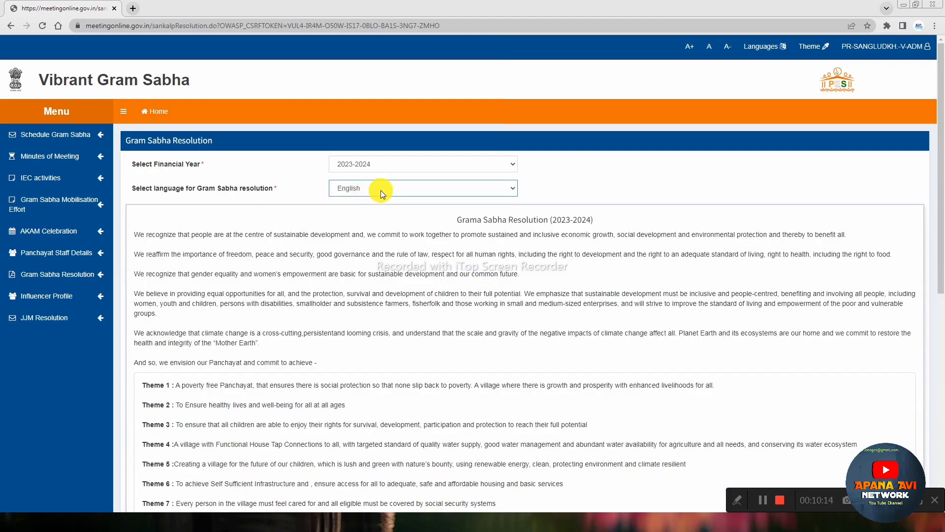
{"action": "scroll", "coordinate": [454, 283], "scroll_direction": "down", "scroll_amount": 10}
{"action": "scroll", "coordinate": [457, 299], "scroll_direction": "up", "scroll_amount": 10}
{"action": "left_click", "coordinate": [357, 185]}
{"action": "left_click", "coordinate": [355, 220]}
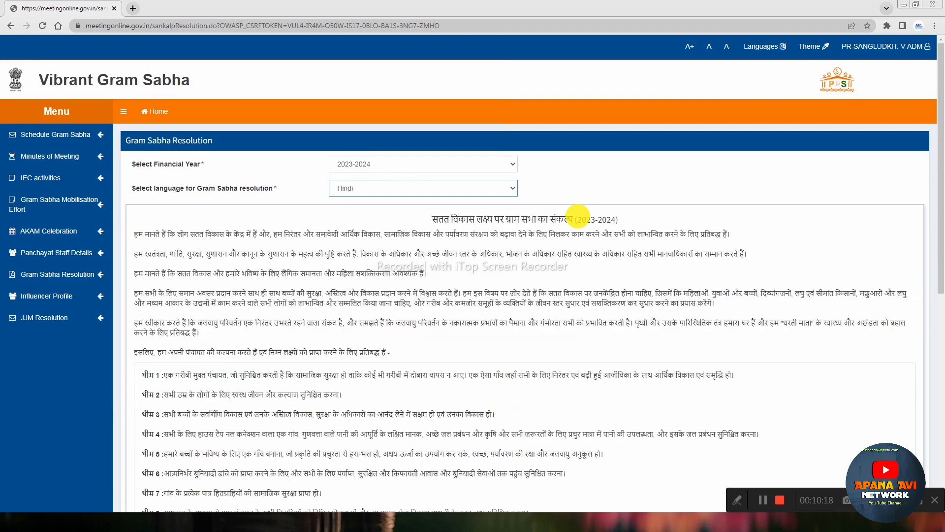
{"action": "scroll", "coordinate": [517, 222], "scroll_direction": "down", "scroll_amount": 10}
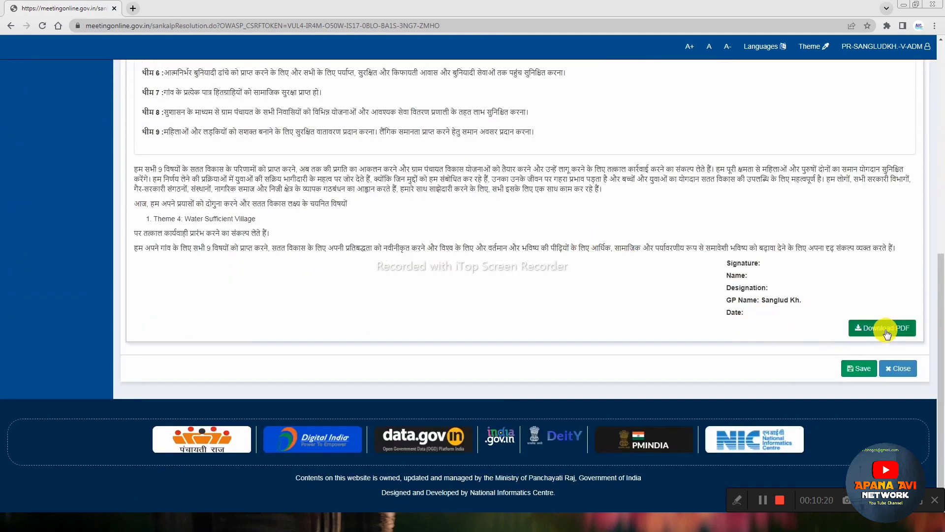
Step: Download the resolution with destination Save as PDF, named sankalpResolution on the Desktop
{"action": "left_click", "coordinate": [880, 331]}
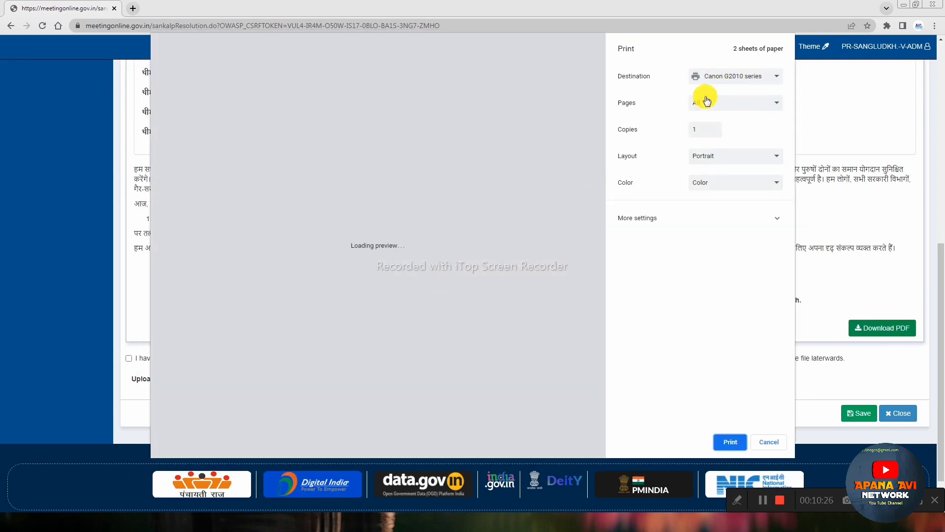
{"action": "left_click", "coordinate": [710, 79]}
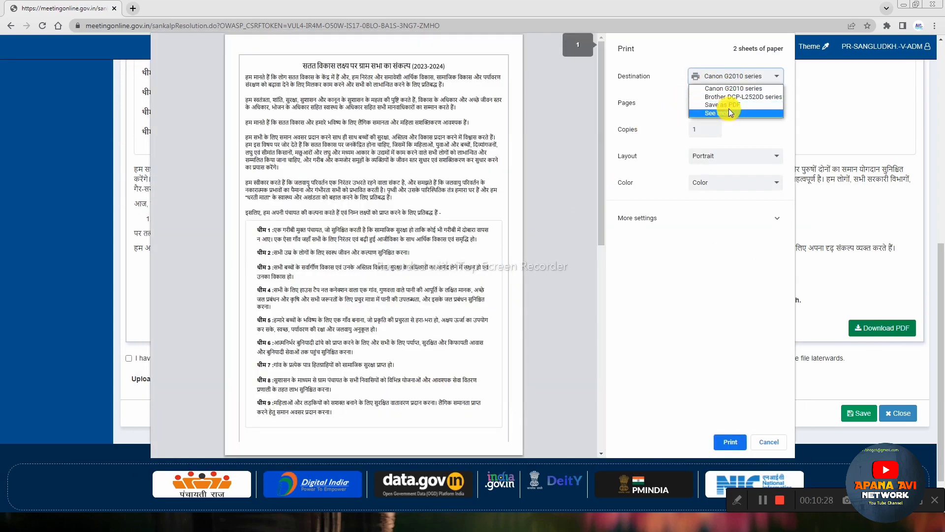
{"action": "left_click", "coordinate": [724, 104]}
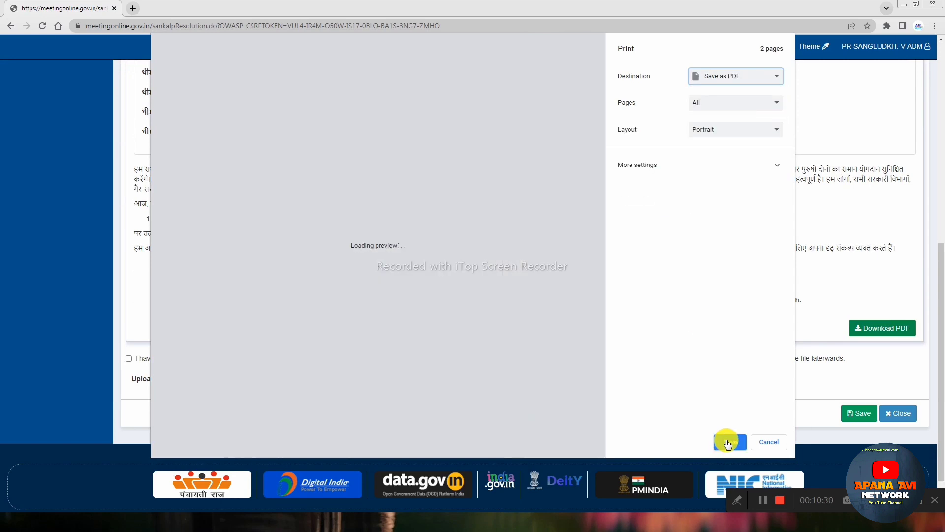
{"action": "left_click", "coordinate": [727, 442]}
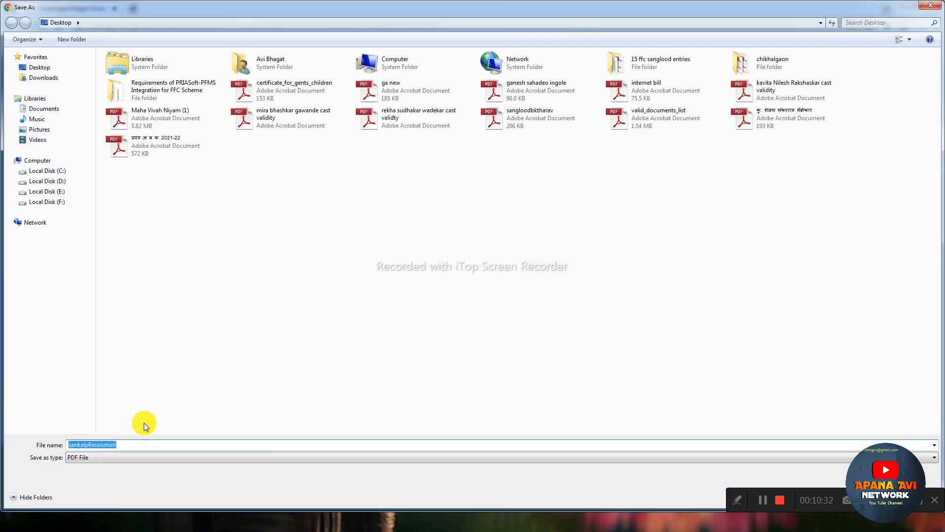
{"action": "key", "text": "Return"}
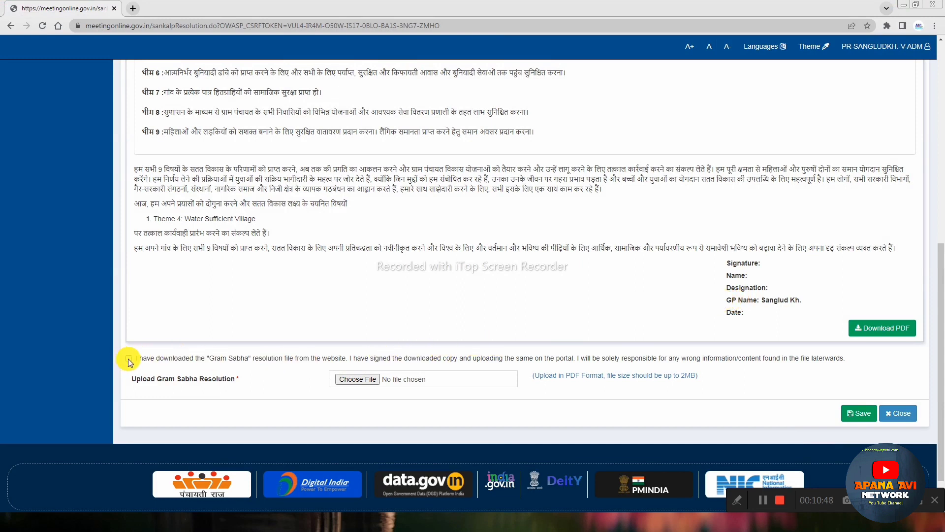
Step: Tick the declaration that the resolution copy has been signed
{"action": "scroll", "coordinate": [565, 311], "scroll_direction": "down", "scroll_amount": 1}
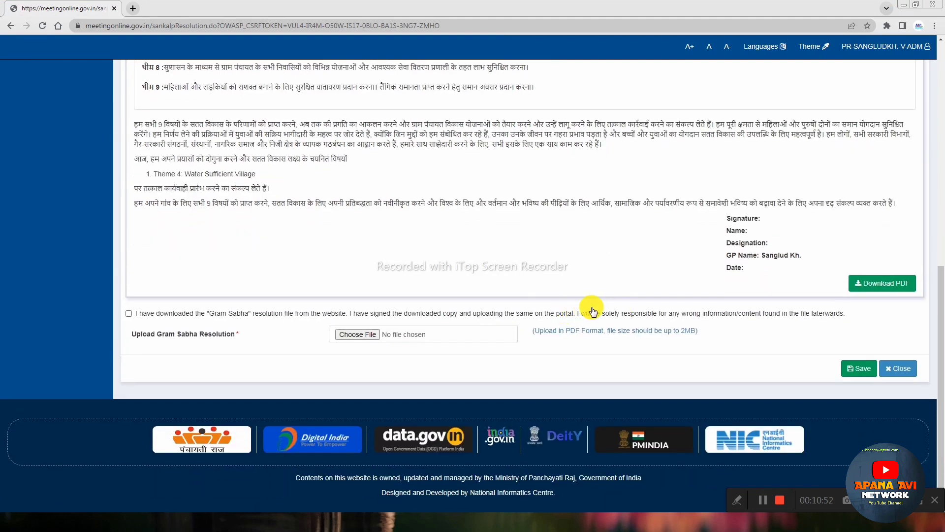
{"action": "left_click", "coordinate": [129, 313]}
{"action": "left_click", "coordinate": [618, 338]}
Step: Attach sangloodsangkalp.pdf from the Desktop as the resolution upload file
{"action": "left_click", "coordinate": [364, 336]}
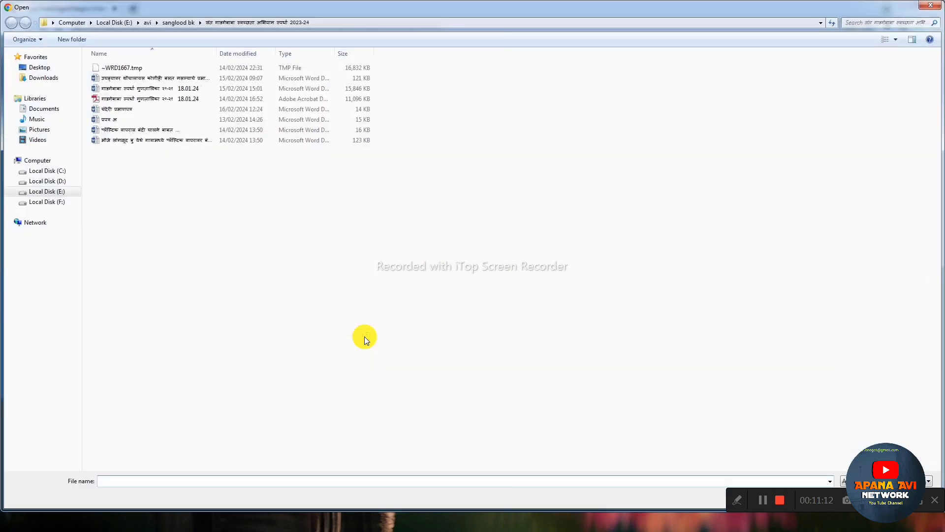
{"action": "left_click", "coordinate": [40, 68]}
{"action": "left_click", "coordinate": [318, 158]}
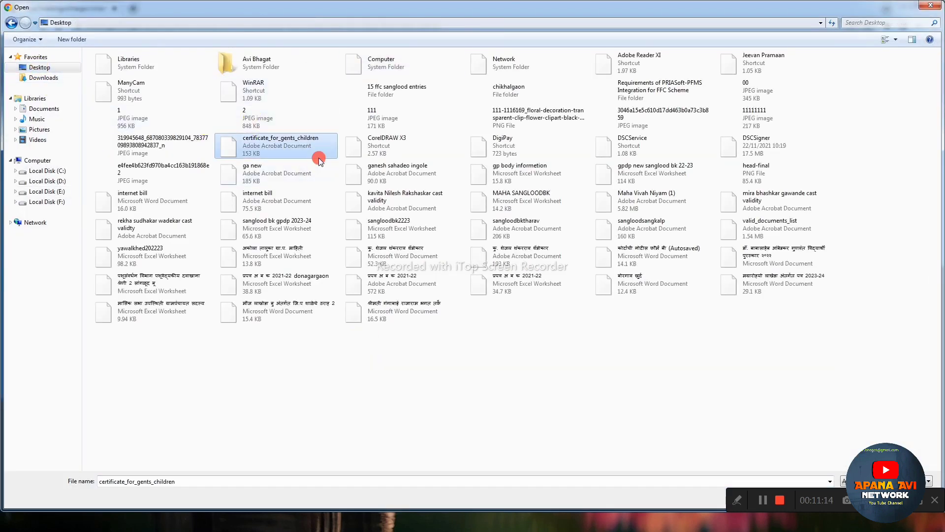
{"action": "key", "text": "s"}
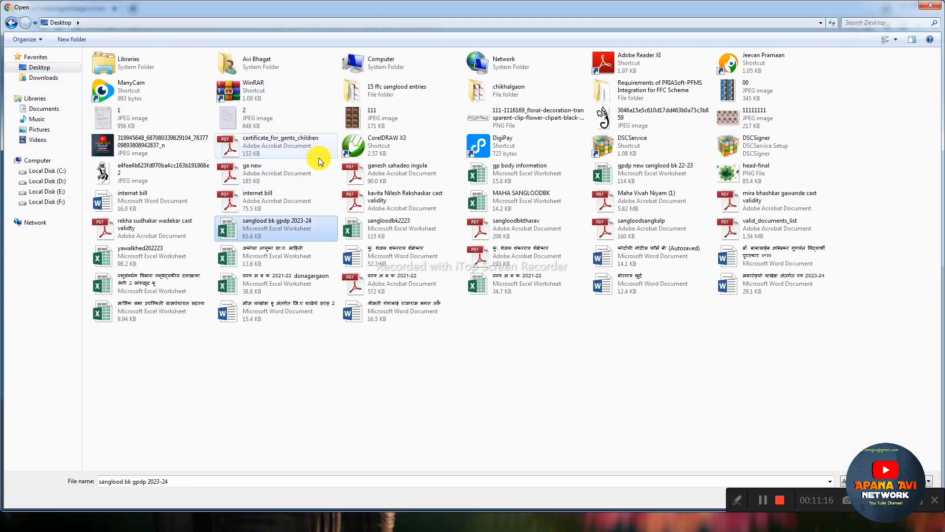
{"action": "key", "text": "s"}
{"action": "key", "text": "s"}
{"action": "key", "text": "s"}
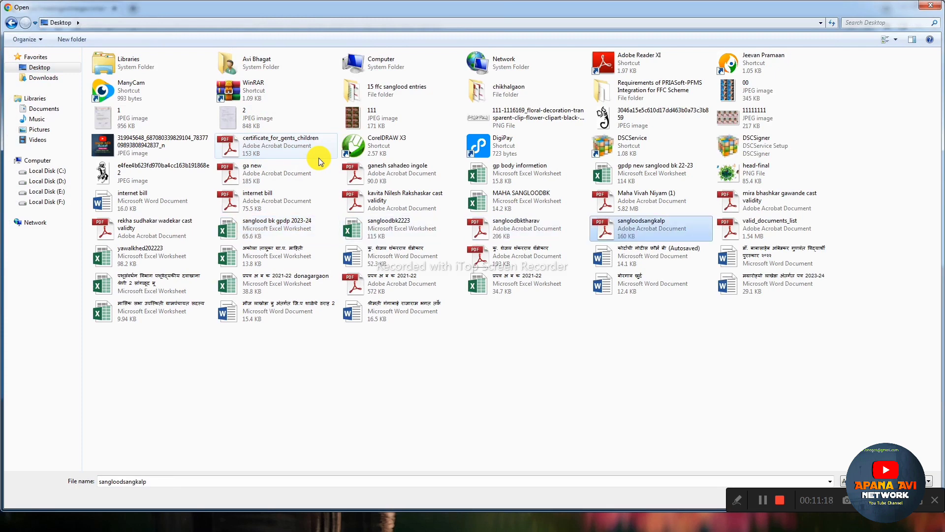
{"action": "key", "text": "Return"}
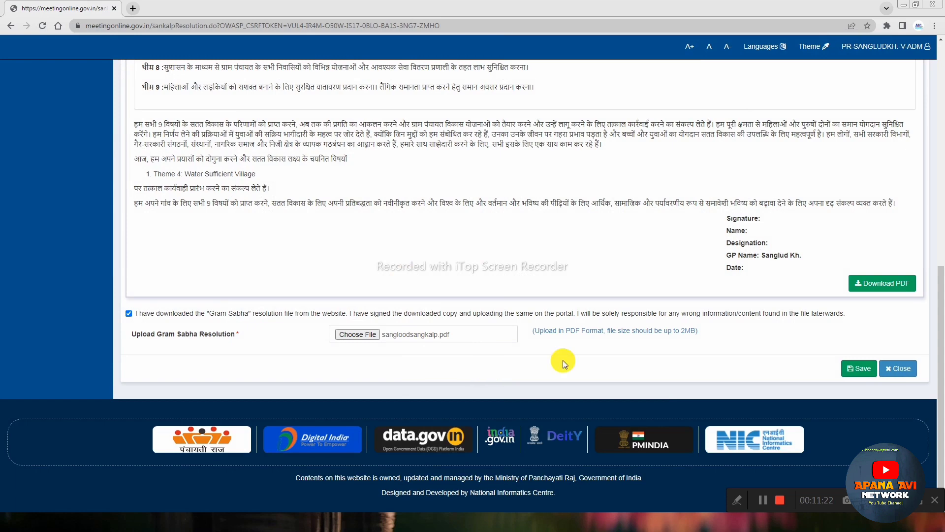
Step: Save the resolution upload, then log back in with the captcha after the session expires
{"action": "left_click", "coordinate": [861, 367]}
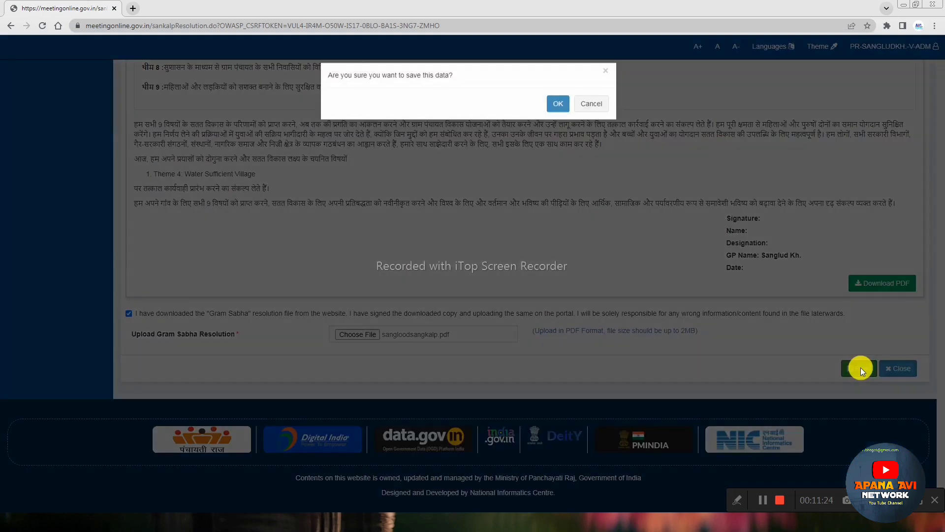
{"action": "left_click", "coordinate": [557, 103]}
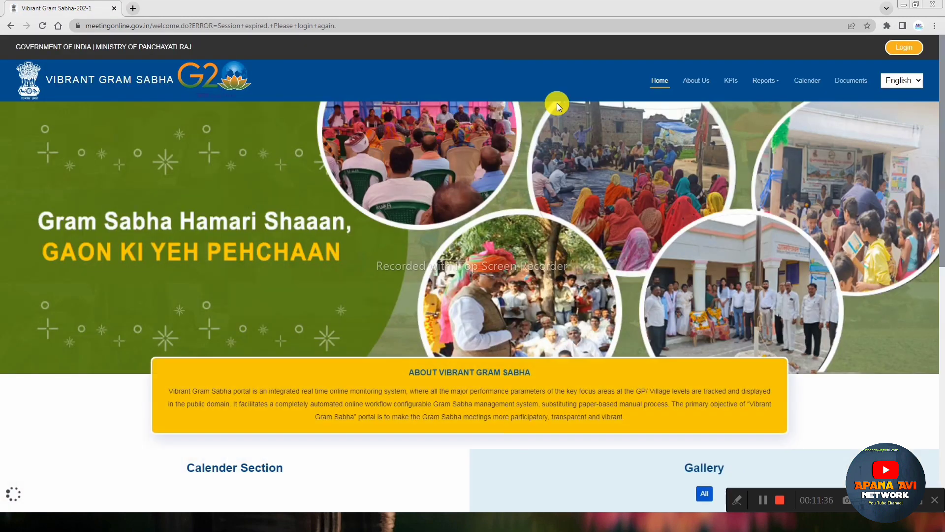
{"action": "left_click", "coordinate": [903, 49]}
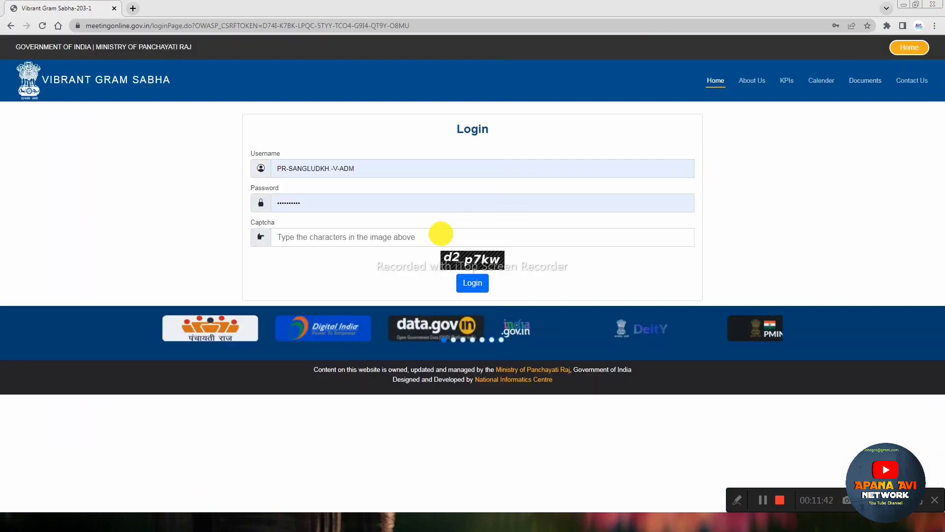
{"action": "left_click", "coordinate": [437, 234]}
{"action": "type", "text": "d2"}
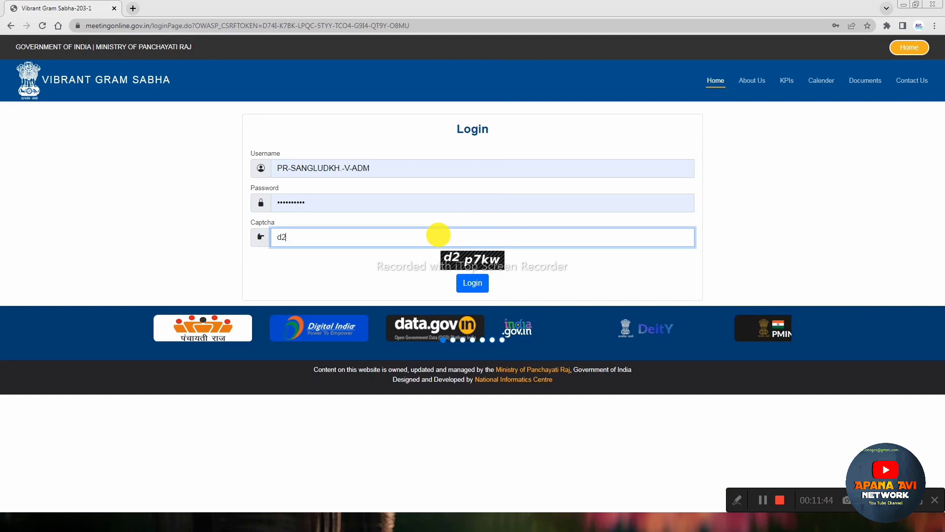
{"action": "type", "text": "p7kw"}
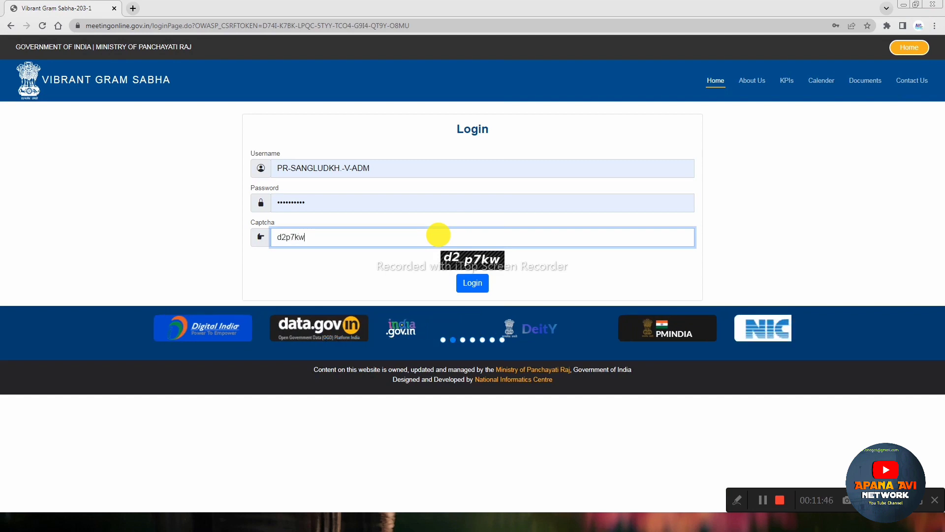
{"action": "left_click", "coordinate": [476, 284]}
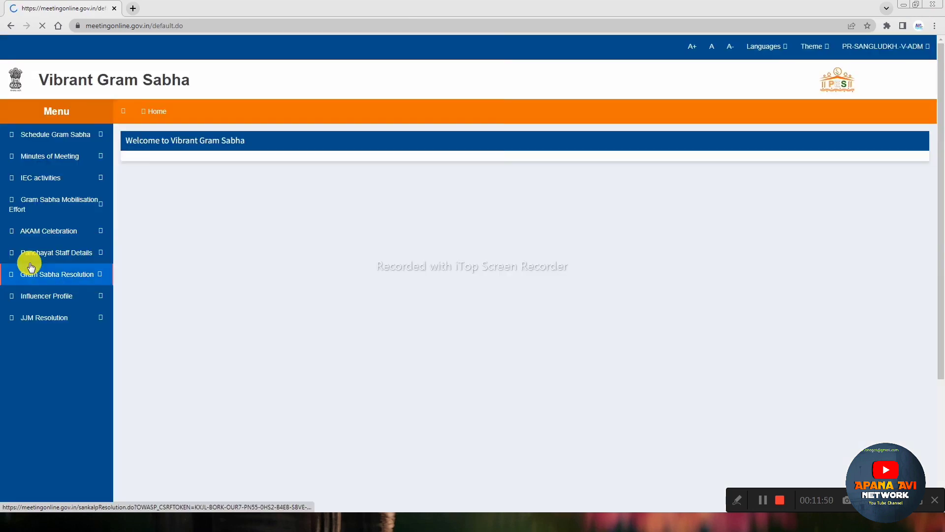
Step: Open the Gram Sabha Resolution for 2023-2024 in Hindi, previewing and closing its PDF download
{"action": "left_click", "coordinate": [57, 274]}
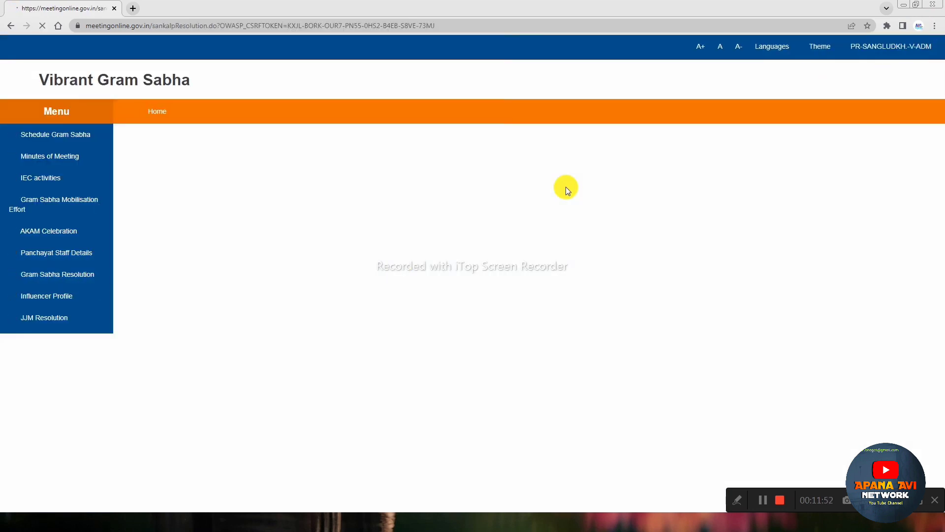
{"action": "left_click", "coordinate": [370, 169]}
{"action": "left_click", "coordinate": [377, 185]}
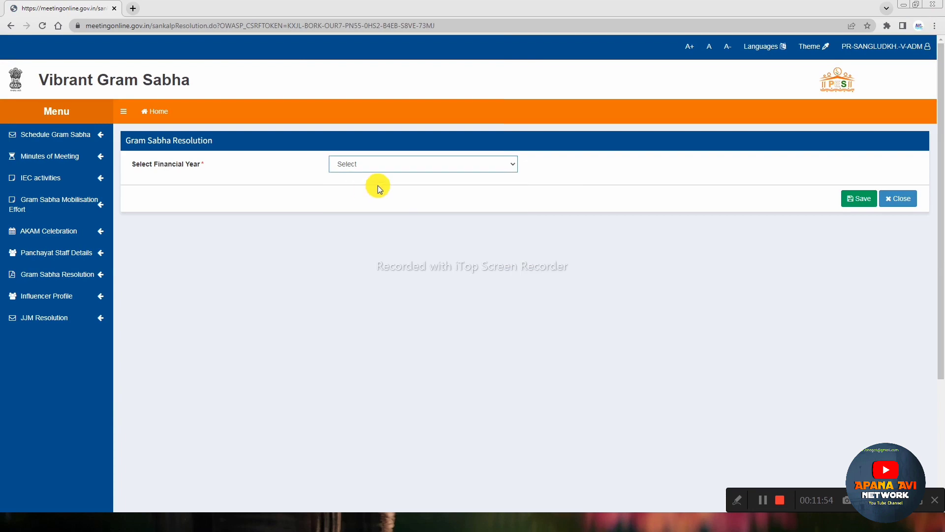
{"action": "left_click", "coordinate": [350, 189]}
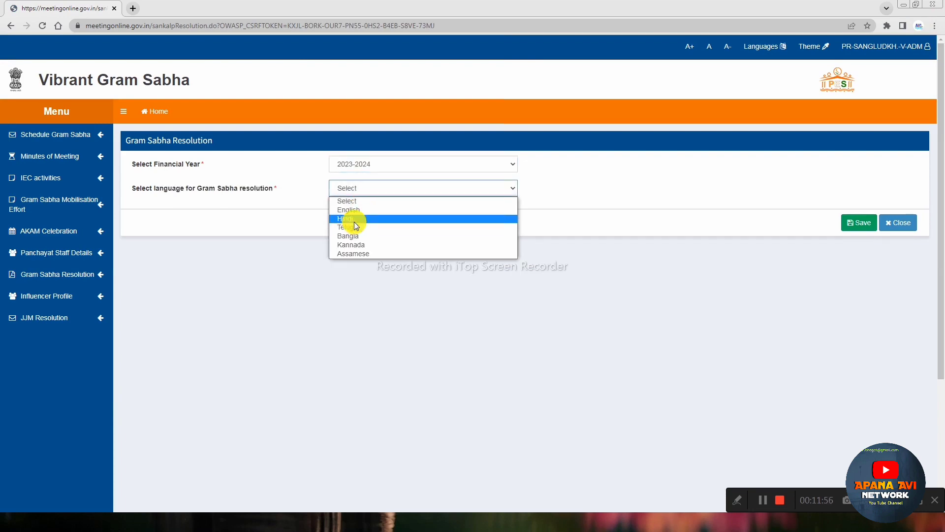
{"action": "left_click", "coordinate": [354, 222]}
{"action": "scroll", "coordinate": [665, 265], "scroll_direction": "down", "scroll_amount": 10}
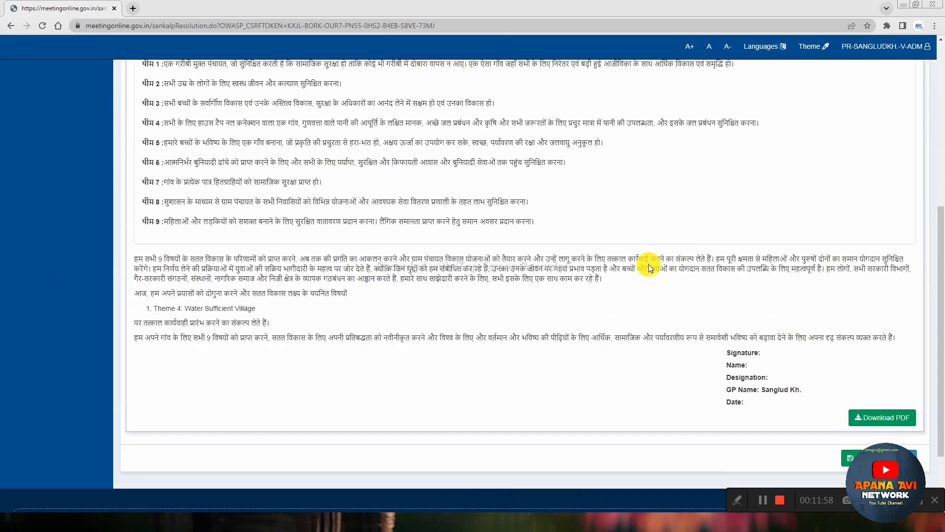
{"action": "left_click", "coordinate": [871, 332]}
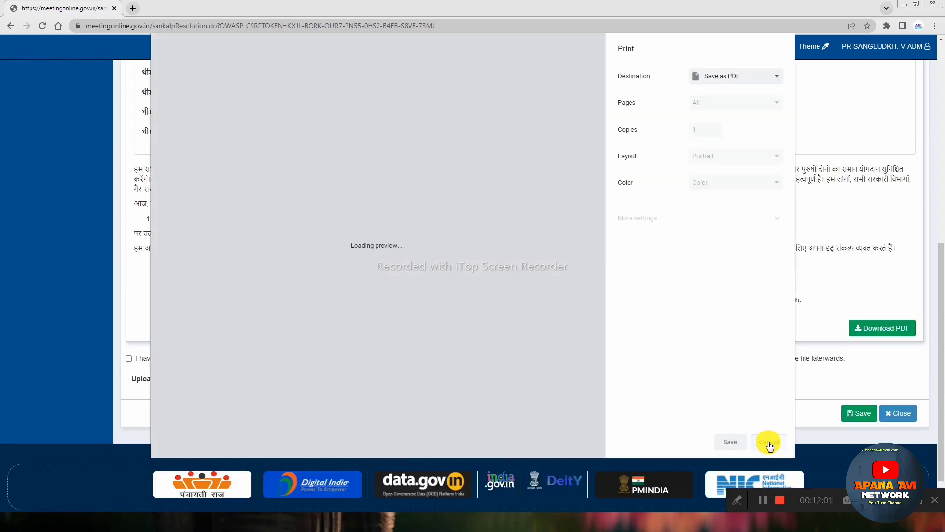
{"action": "left_click", "coordinate": [770, 445]}
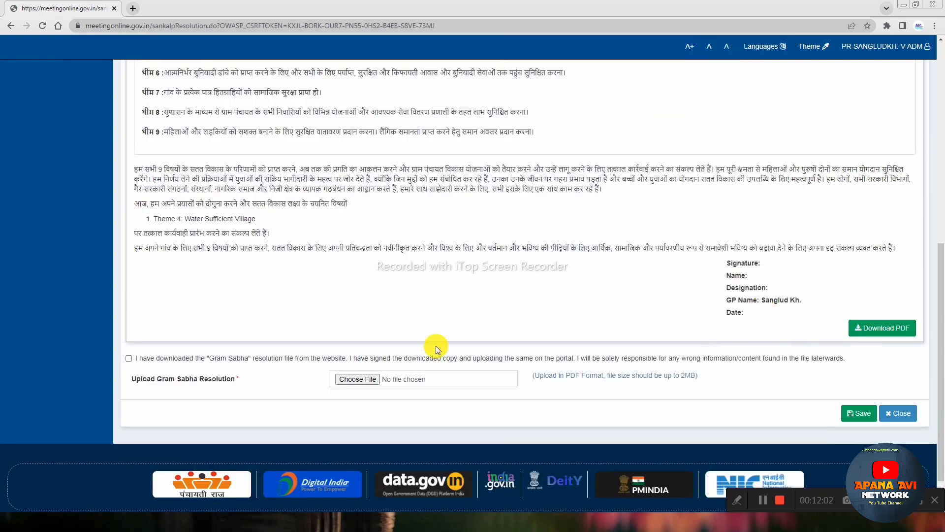
Step: Tick the signed declaration, attach sangloodsangkalp.pdf from the Desktop, and save the resolution
{"action": "left_click", "coordinate": [129, 359]}
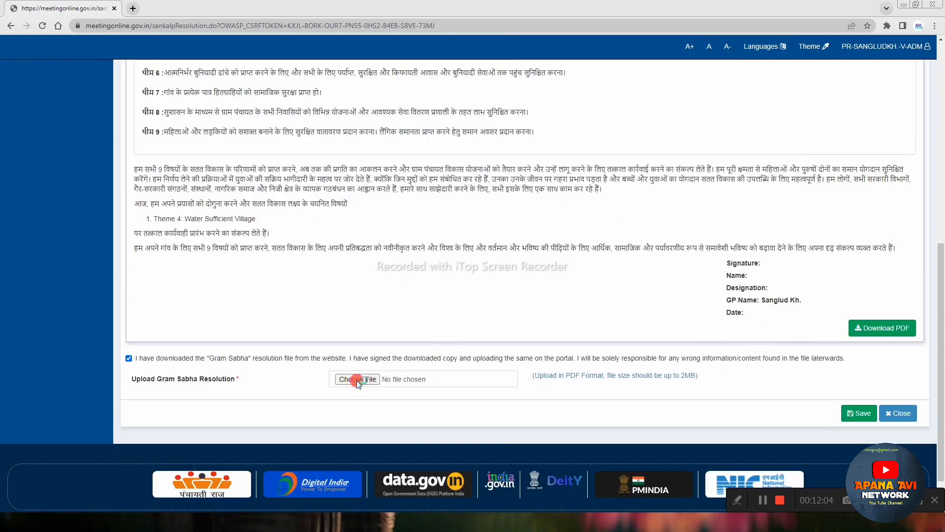
{"action": "left_click", "coordinate": [356, 380]}
{"action": "left_click", "coordinate": [399, 199]}
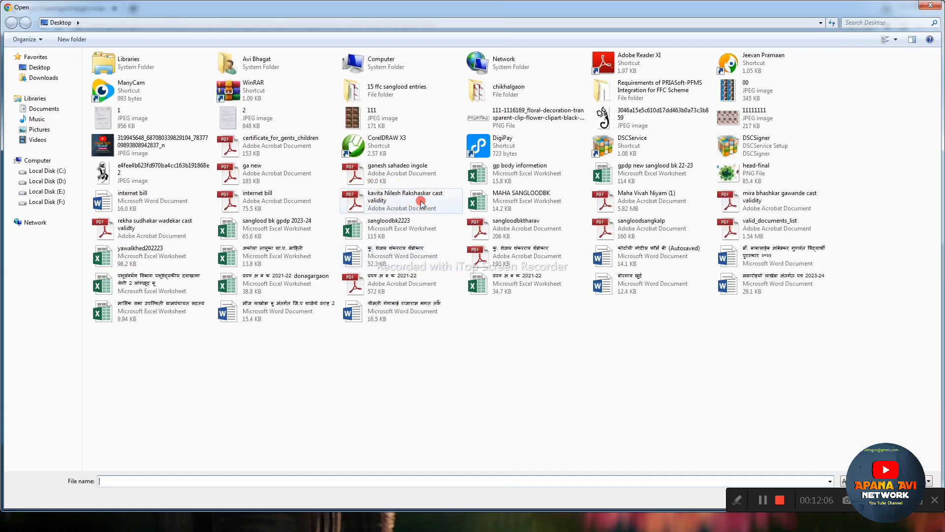
{"action": "left_click", "coordinate": [637, 224]}
{"action": "double_click", "coordinate": [637, 224]}
{"action": "left_click", "coordinate": [867, 415]}
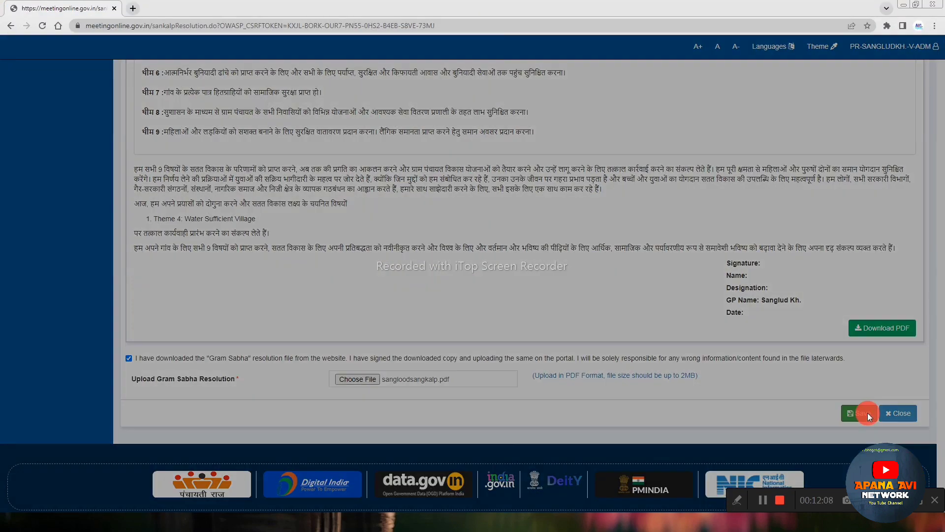
{"action": "left_click", "coordinate": [554, 102]}
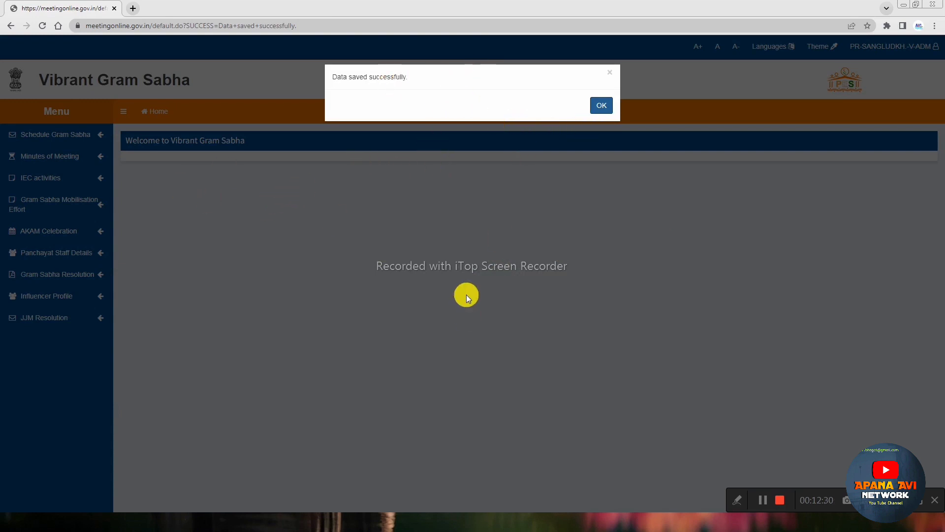
Step: Dismiss the 'Data saved successfully' message and log out from the account menu
{"action": "triple_click", "coordinate": [359, 77]}
{"action": "left_click", "coordinate": [421, 78]}
{"action": "left_click", "coordinate": [601, 108]}
{"action": "scroll", "coordinate": [502, 275], "scroll_direction": "down", "scroll_amount": 3}
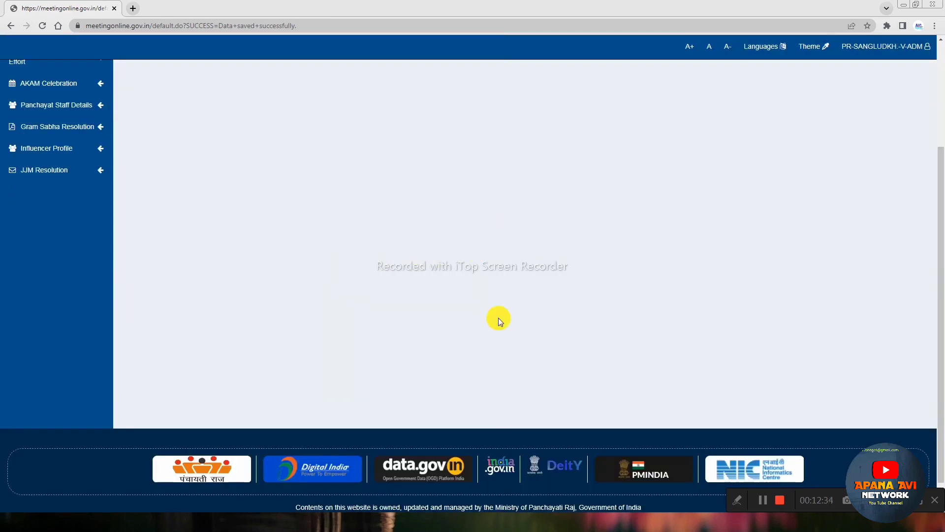
{"action": "scroll", "coordinate": [526, 295], "scroll_direction": "up", "scroll_amount": 3}
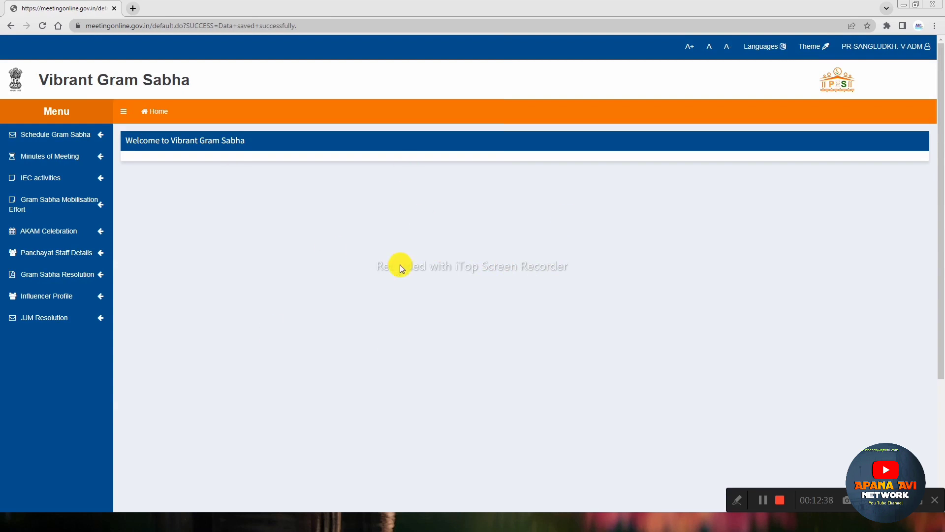
{"action": "left_click", "coordinate": [930, 48]}
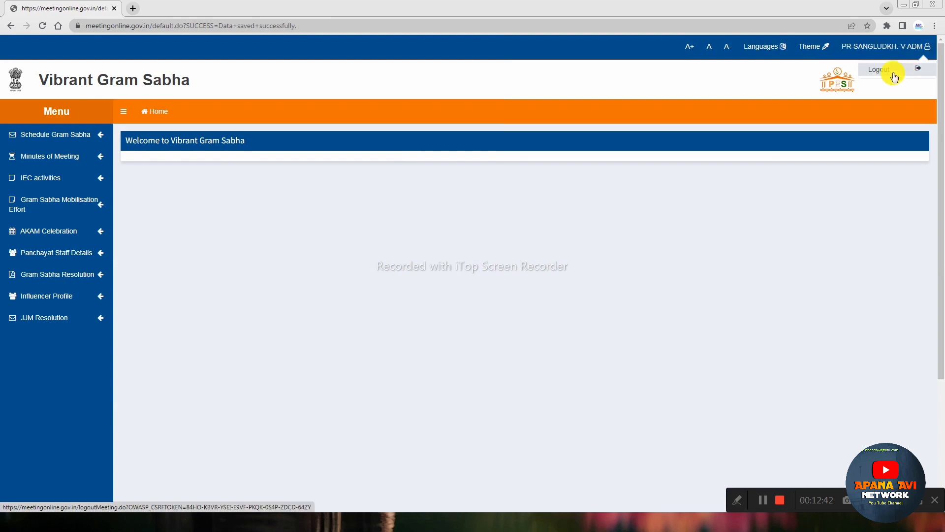
{"action": "left_click", "coordinate": [893, 74]}
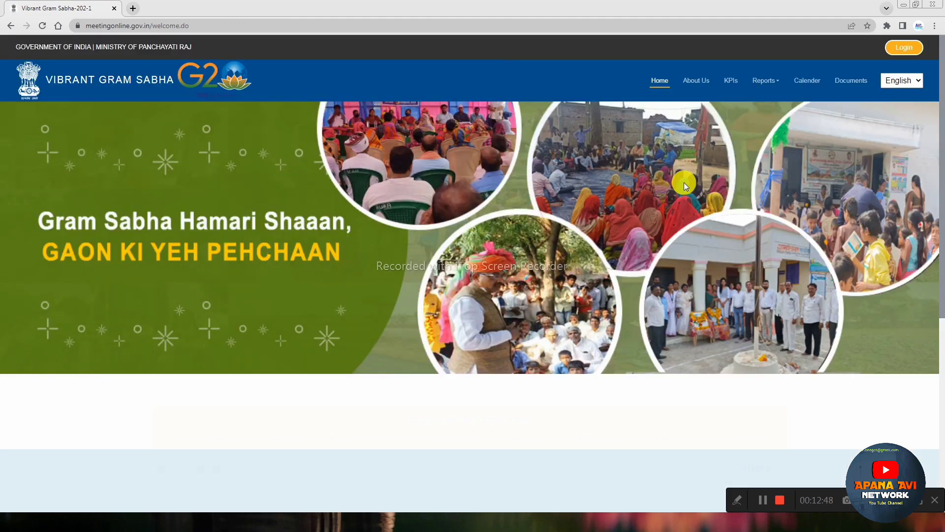
Step: Open the Meeting Scheduled report with 2023-2024 as the financial year
{"action": "scroll", "coordinate": [567, 257], "scroll_direction": "down", "scroll_amount": 3}
{"action": "scroll", "coordinate": [821, 309], "scroll_direction": "up", "scroll_amount": 3}
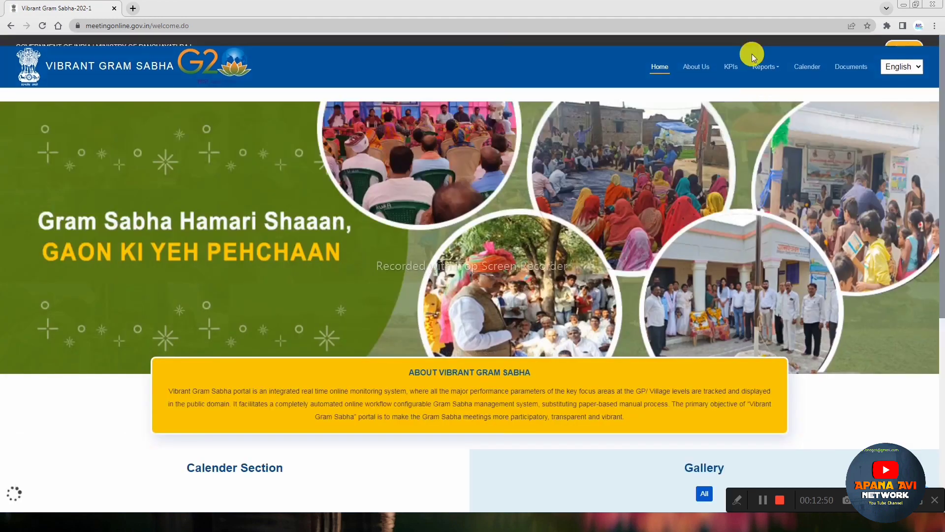
{"action": "left_click", "coordinate": [768, 80]}
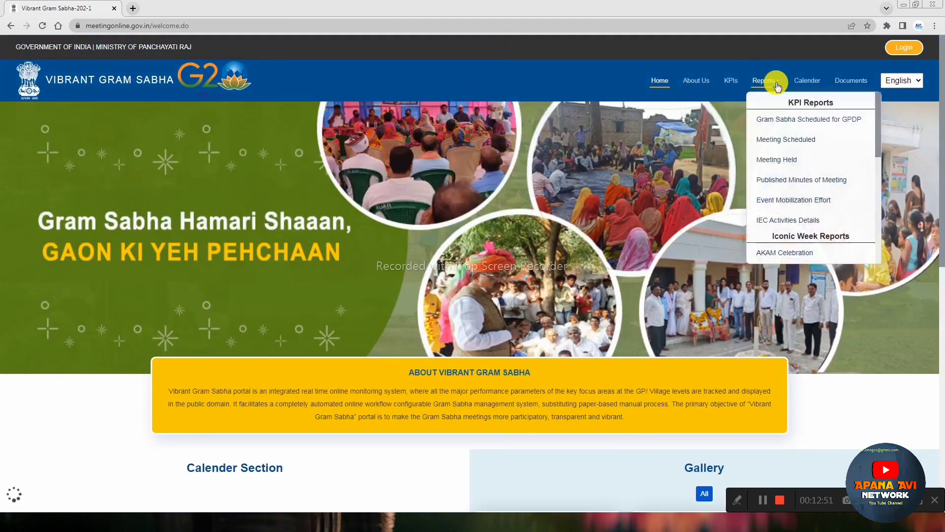
{"action": "left_click", "coordinate": [787, 140]}
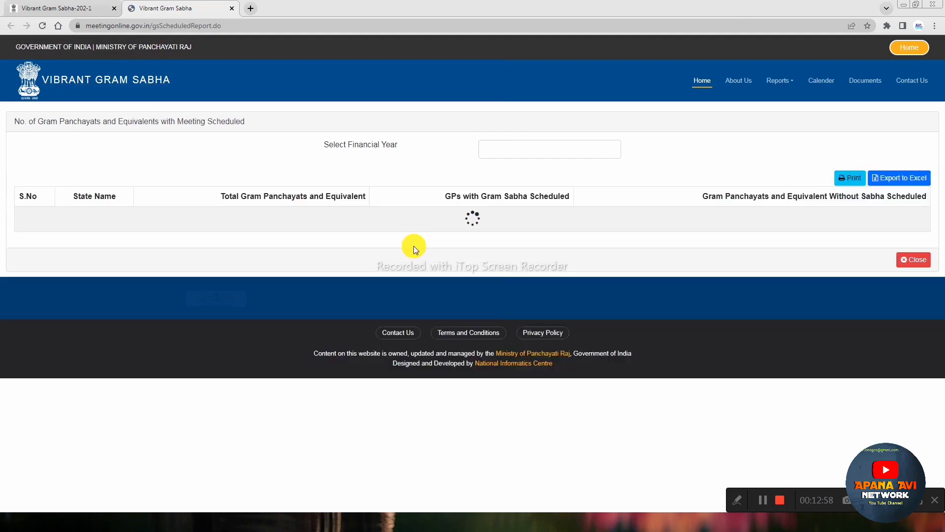
{"action": "left_click", "coordinate": [498, 149]}
{"action": "left_click", "coordinate": [505, 146]}
{"action": "scroll", "coordinate": [207, 303], "scroll_direction": "down", "scroll_amount": 2}
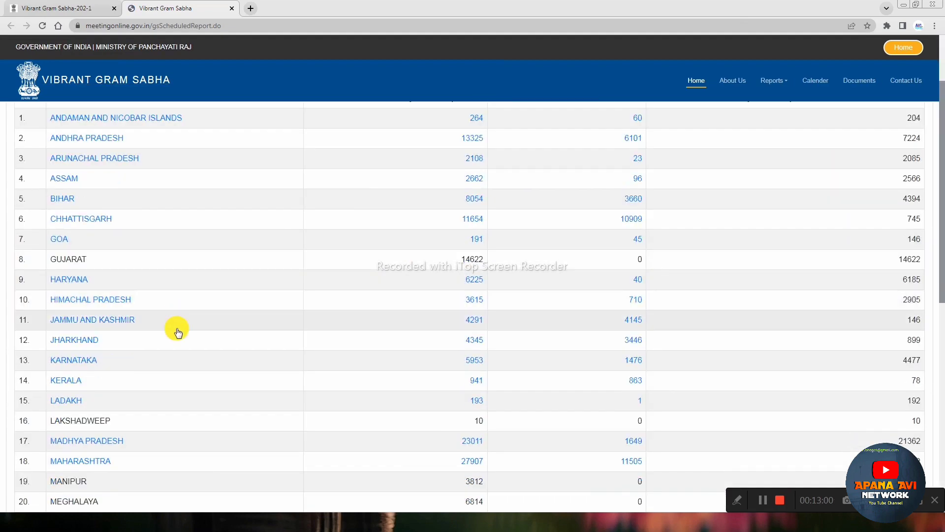
{"action": "scroll", "coordinate": [128, 418], "scroll_direction": "down", "scroll_amount": 2}
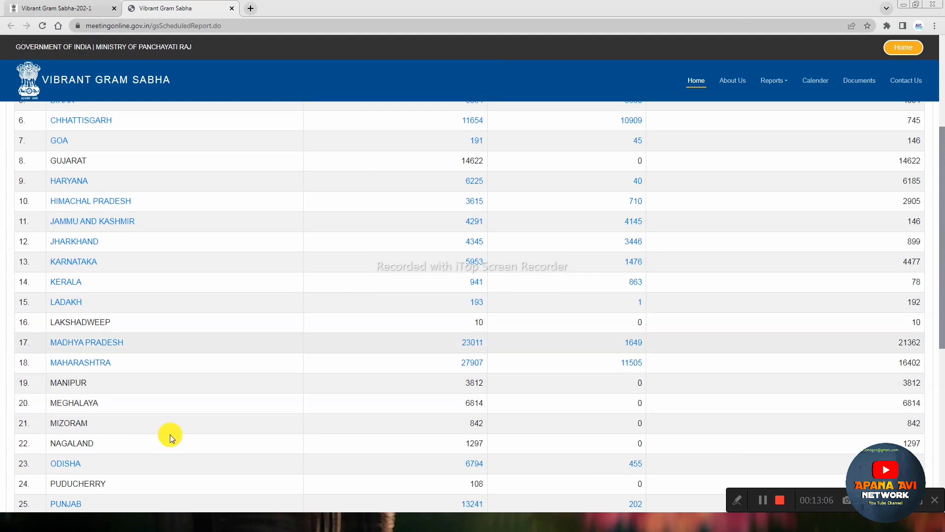
{"action": "scroll", "coordinate": [197, 409], "scroll_direction": "down", "scroll_amount": 2}
Step: Drill down from Maharashtra to Akola district and then Akola block's village list
{"action": "left_click", "coordinate": [635, 263]}
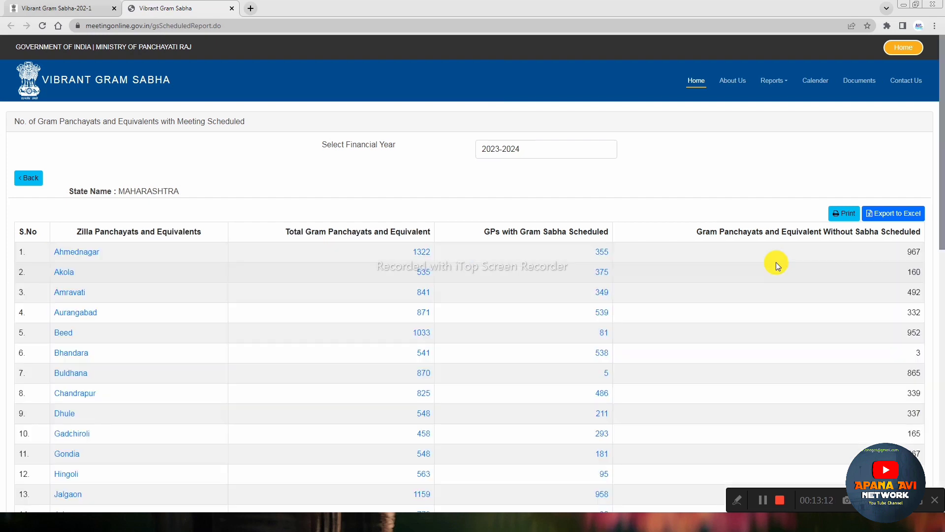
{"action": "scroll", "coordinate": [296, 306], "scroll_direction": "down", "scroll_amount": 1}
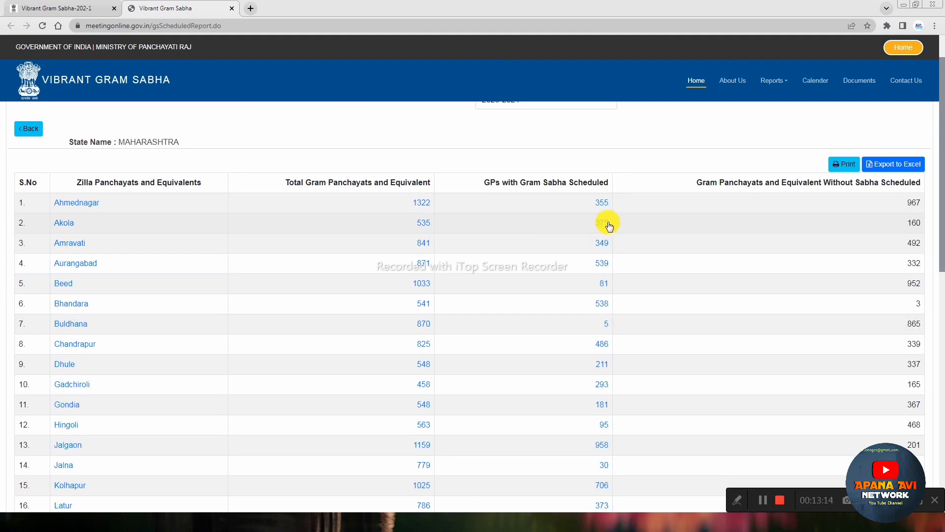
{"action": "left_click", "coordinate": [609, 226]}
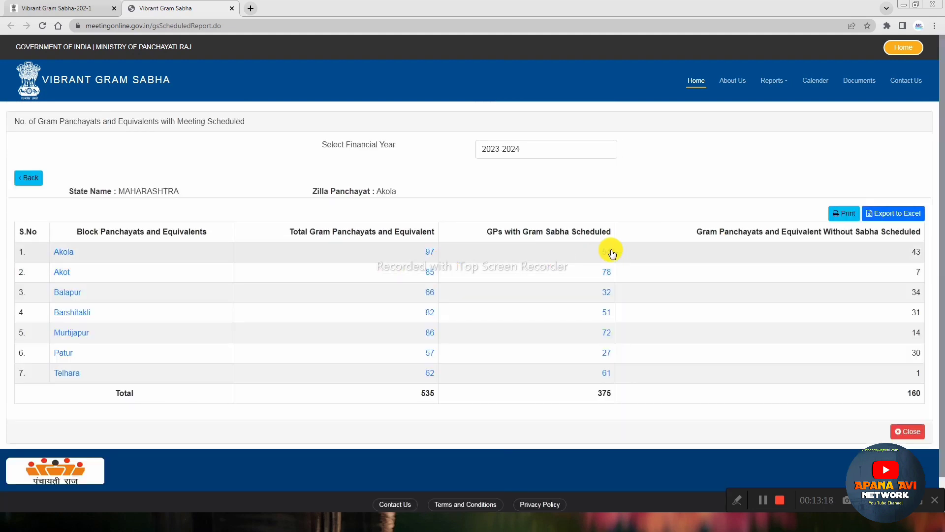
{"action": "left_click", "coordinate": [607, 252]}
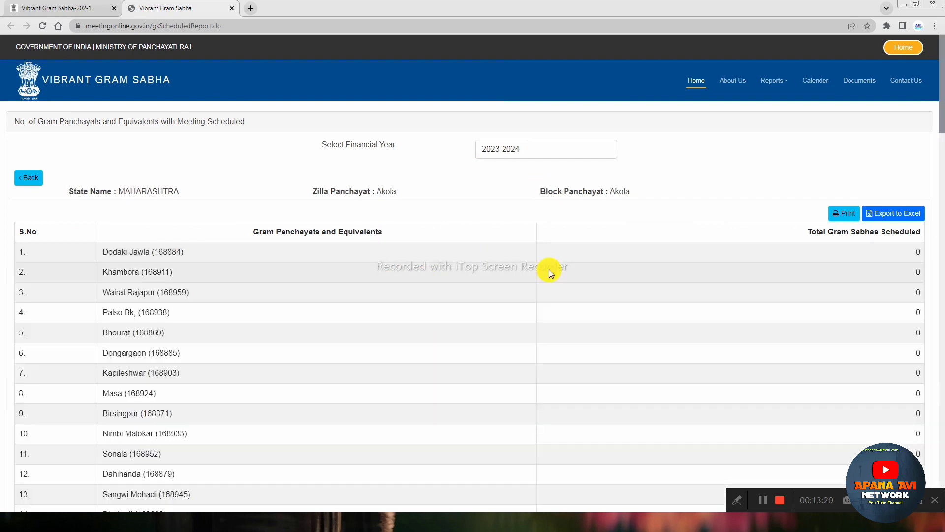
Step: Review Akola block's village list, then open the Gram Sabha Scheduled for GPDP report
{"action": "scroll", "coordinate": [450, 285], "scroll_direction": "down", "scroll_amount": 4}
{"action": "scroll", "coordinate": [450, 286], "scroll_direction": "down", "scroll_amount": 9}
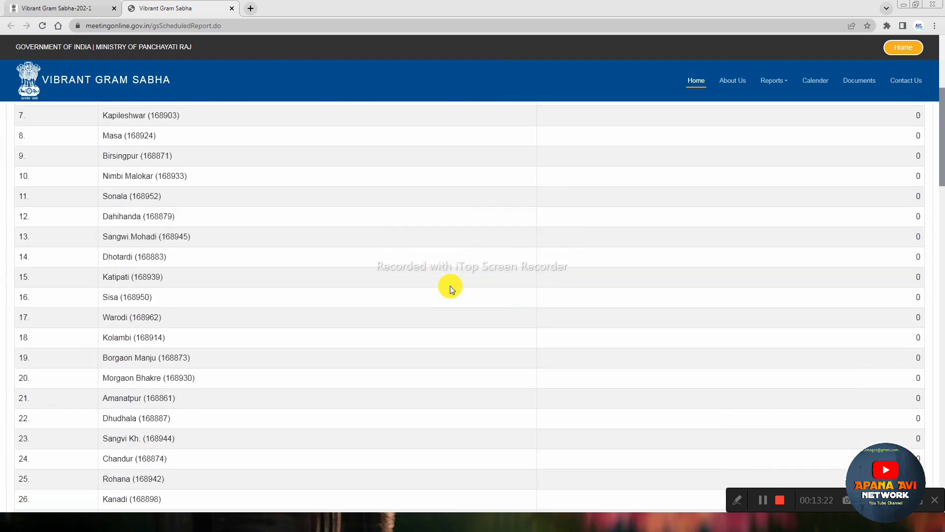
{"action": "scroll", "coordinate": [449, 285], "scroll_direction": "down", "scroll_amount": 12}
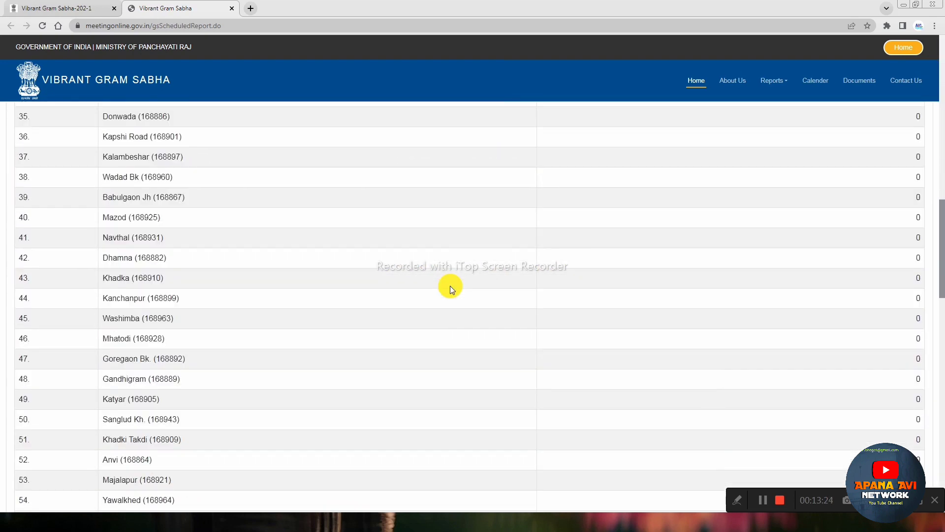
{"action": "scroll", "coordinate": [450, 285], "scroll_direction": "down", "scroll_amount": 8}
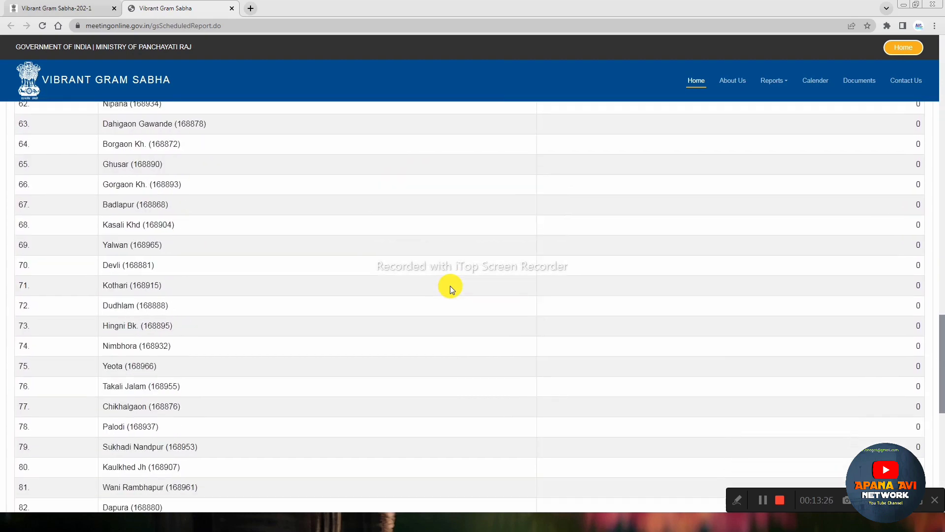
{"action": "scroll", "coordinate": [450, 286], "scroll_direction": "down", "scroll_amount": 3}
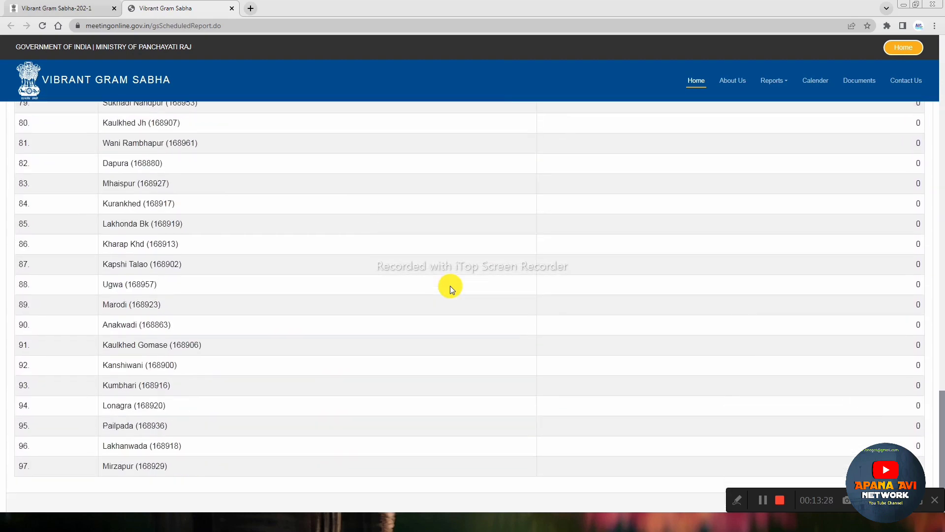
{"action": "scroll", "coordinate": [450, 286], "scroll_direction": "up", "scroll_amount": 3}
{"action": "scroll", "coordinate": [450, 289], "scroll_direction": "up", "scroll_amount": 20}
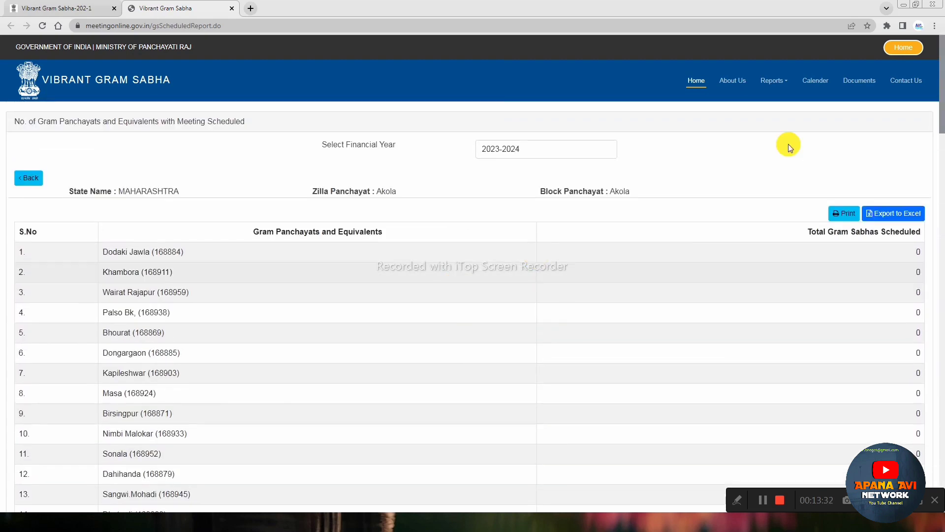
{"action": "left_click", "coordinate": [773, 80]}
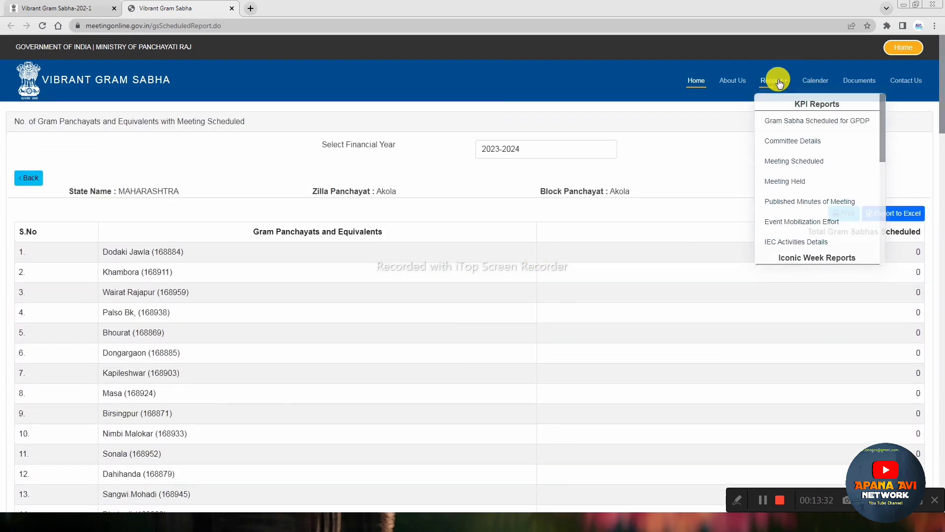
{"action": "left_click", "coordinate": [826, 123]}
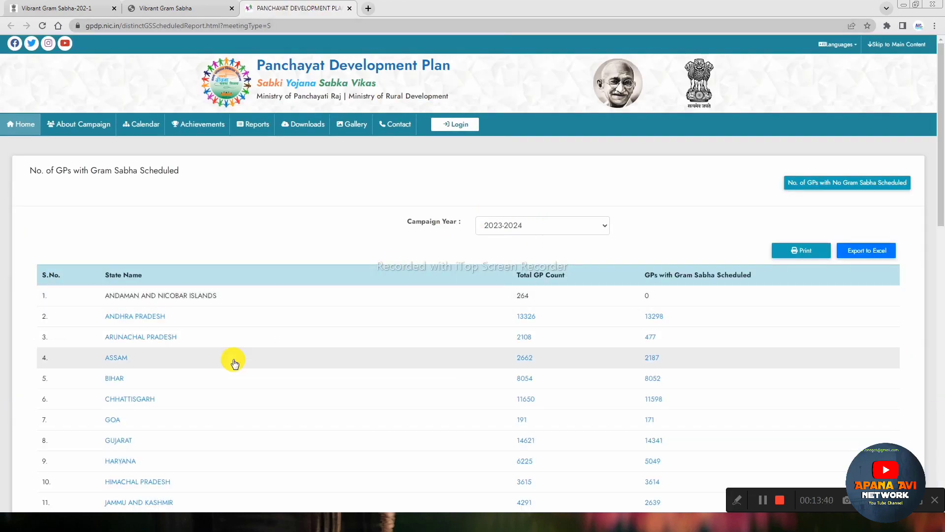
Step: Drill GPDP's scheduled report from Maharashtra to Akola district to Akola block's gram panchayats
{"action": "scroll", "coordinate": [234, 362], "scroll_direction": "down", "scroll_amount": 6}
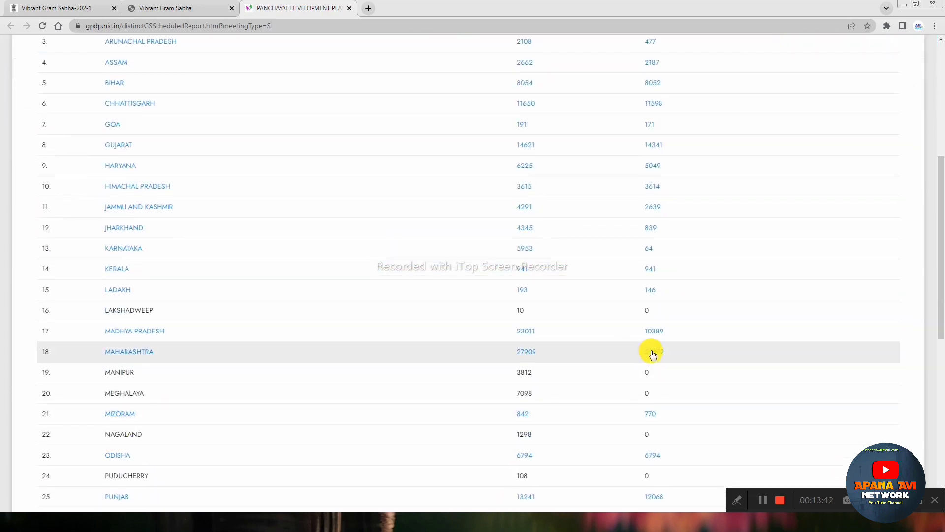
{"action": "left_click", "coordinate": [652, 352]}
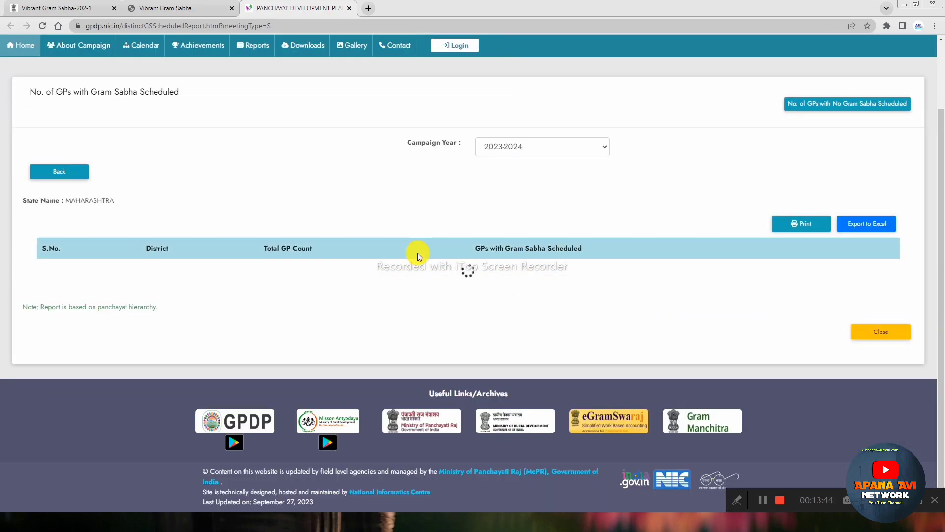
{"action": "scroll", "coordinate": [468, 222], "scroll_direction": "down", "scroll_amount": 4}
{"action": "scroll", "coordinate": [295, 201], "scroll_direction": "up", "scroll_amount": 3}
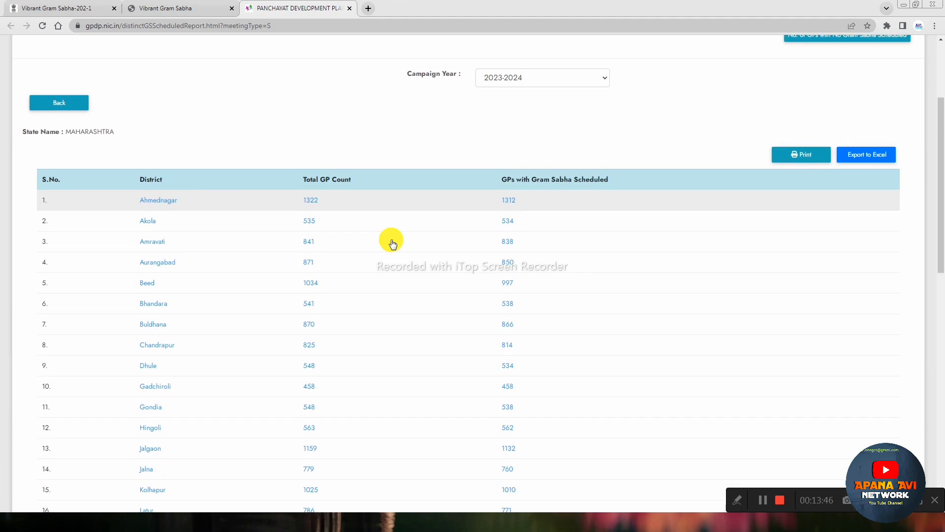
{"action": "left_click", "coordinate": [508, 221]}
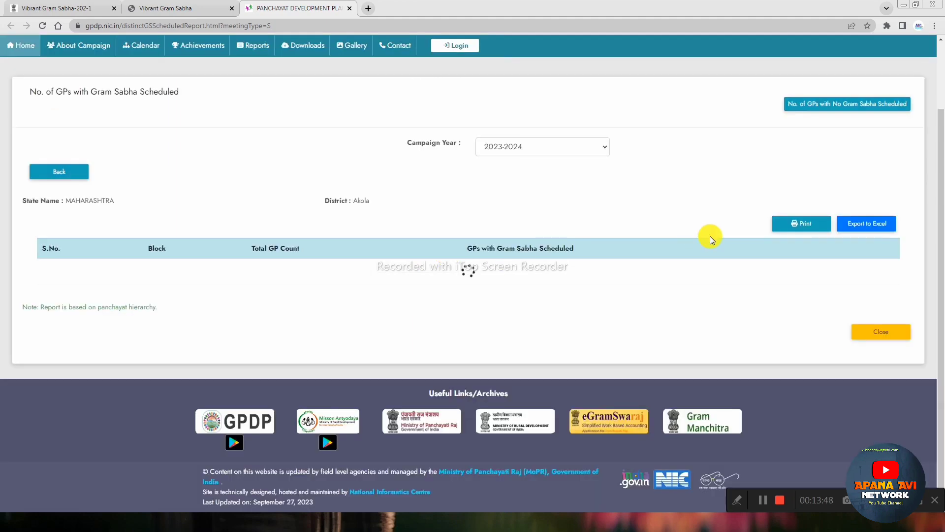
{"action": "scroll", "coordinate": [709, 236], "scroll_direction": "down", "scroll_amount": 1}
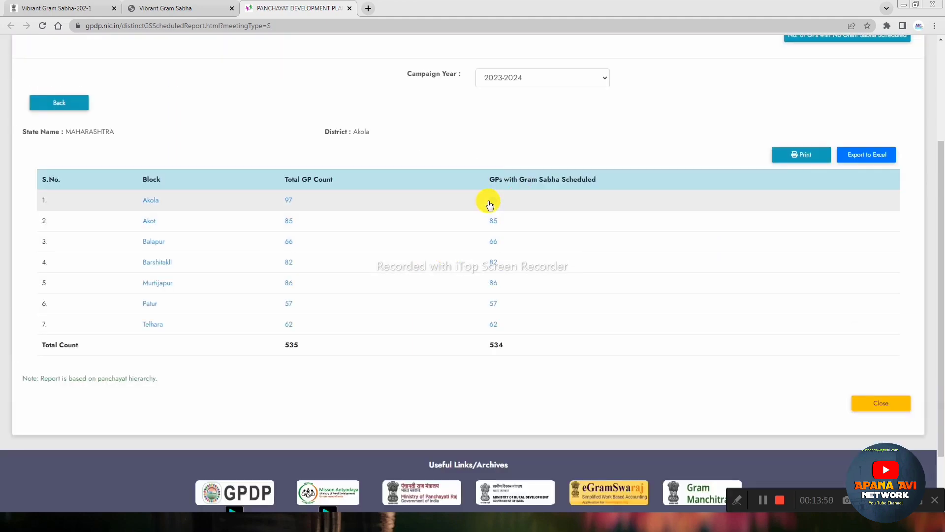
{"action": "left_click", "coordinate": [490, 202]}
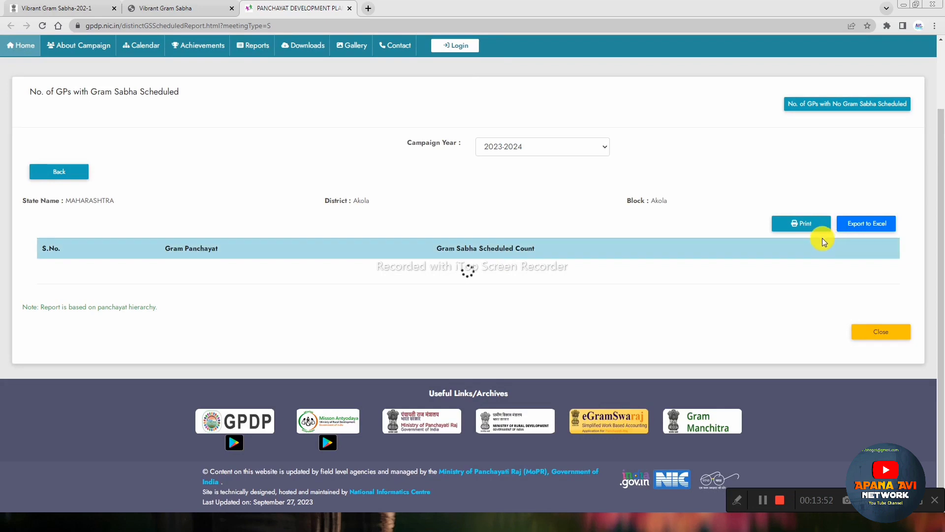
{"action": "scroll", "coordinate": [466, 348], "scroll_direction": "down", "scroll_amount": 14}
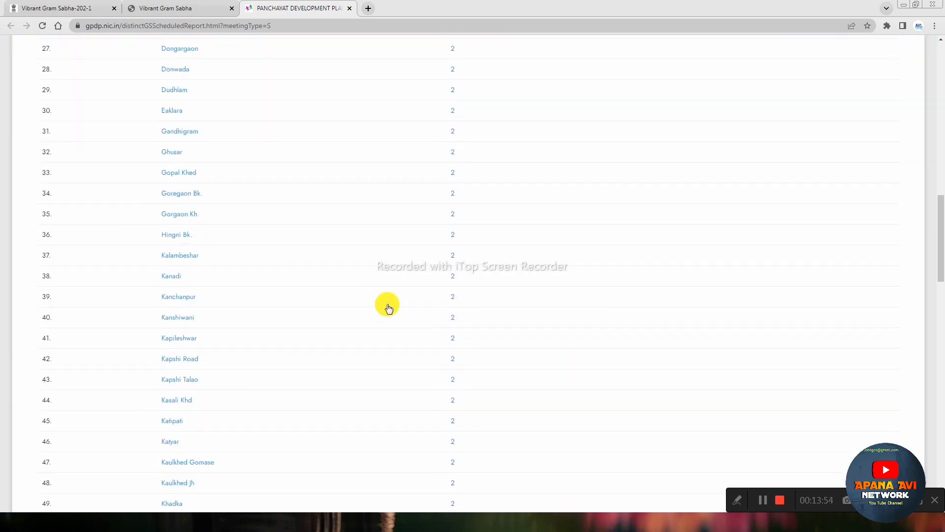
{"action": "scroll", "coordinate": [389, 309], "scroll_direction": "down", "scroll_amount": 20}
{"action": "scroll", "coordinate": [420, 344], "scroll_direction": "up", "scroll_amount": 16}
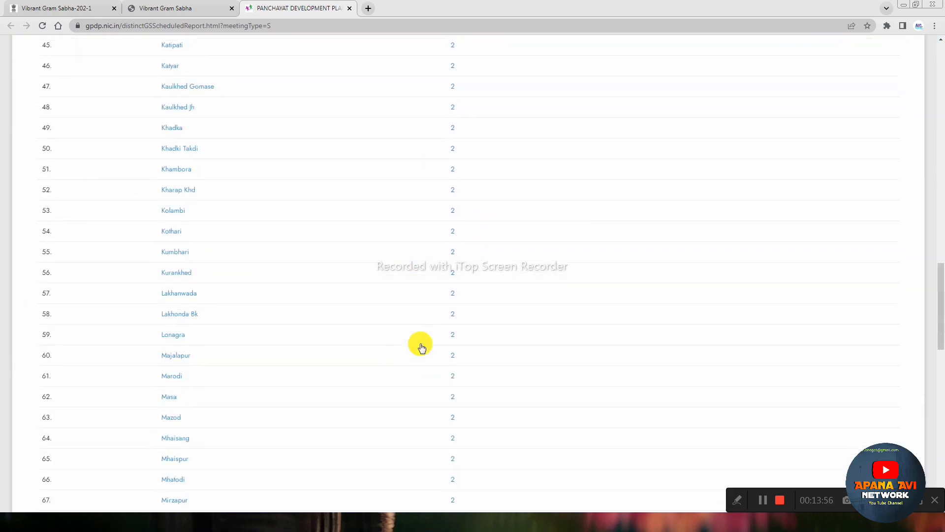
{"action": "scroll", "coordinate": [421, 347], "scroll_direction": "up", "scroll_amount": 20}
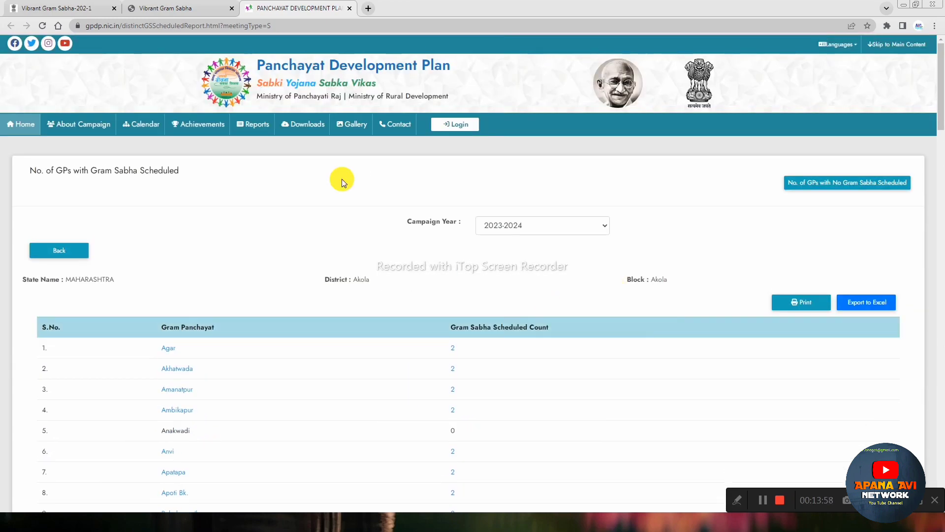
Step: Return to the GPDP home page and switch back to the Vibrant Gram Sabha home tab
{"action": "left_click", "coordinate": [21, 124]}
{"action": "left_click", "coordinate": [148, 8]}
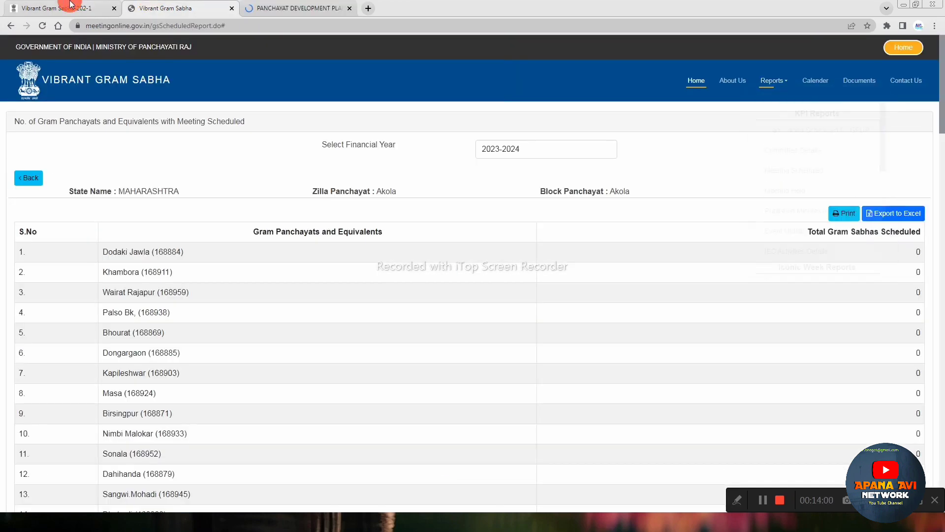
{"action": "left_click", "coordinate": [72, 5]}
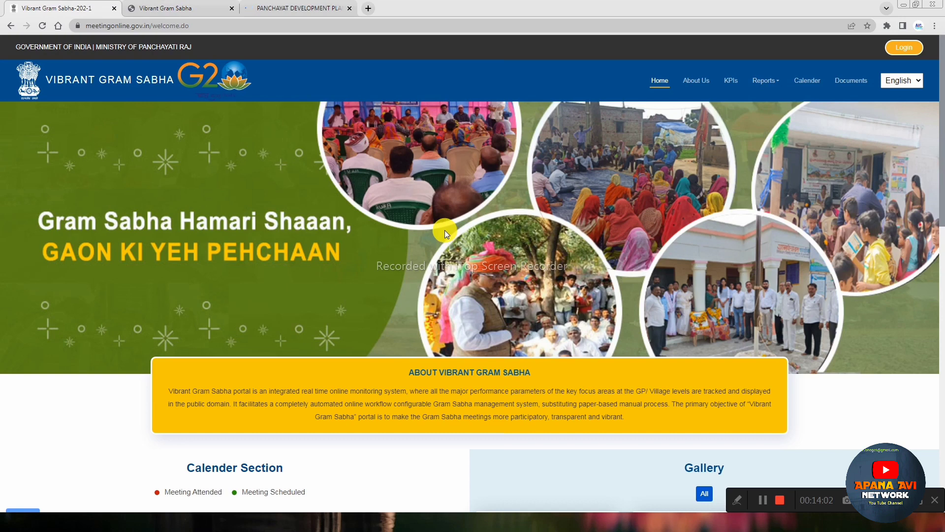